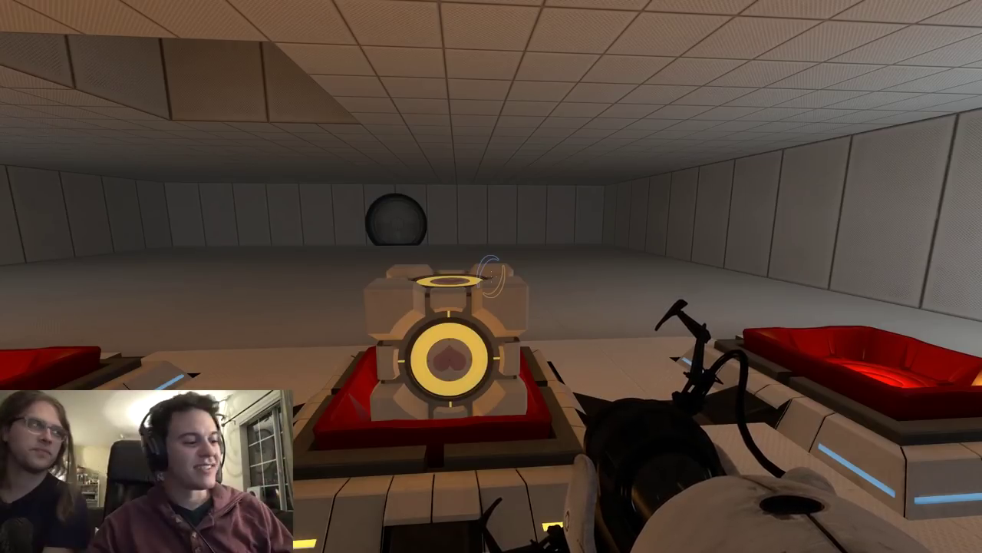
pyautogui.press('s')
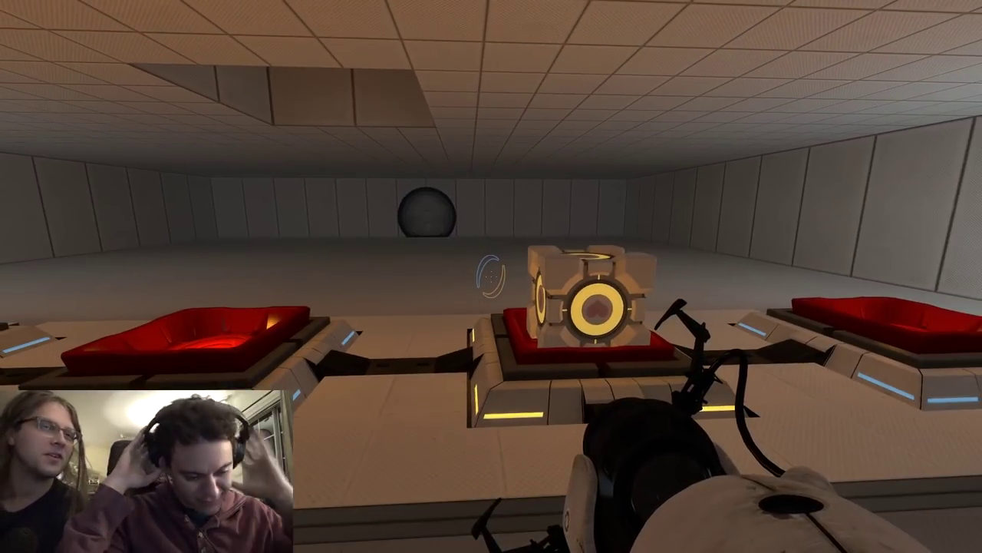
pyautogui.press('w')
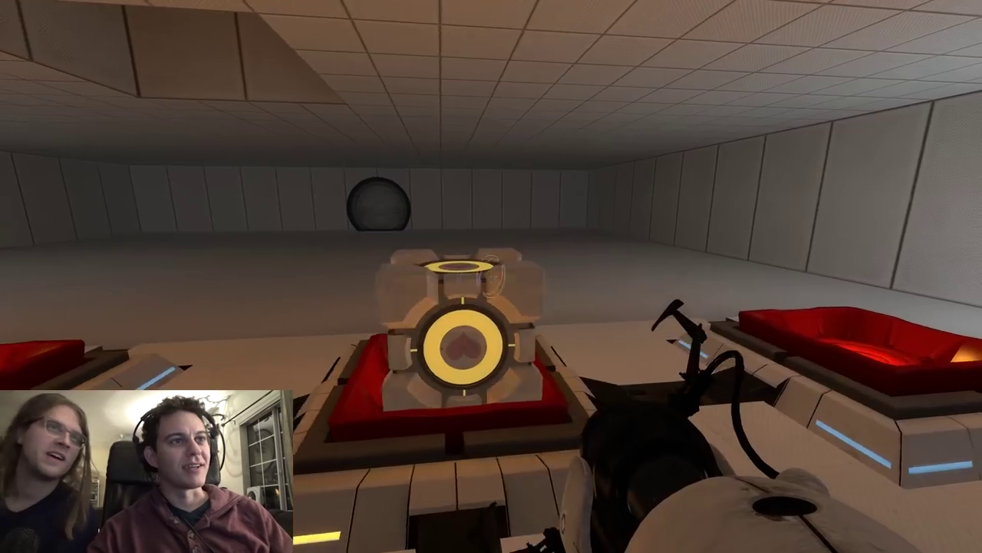
pyautogui.press('e')
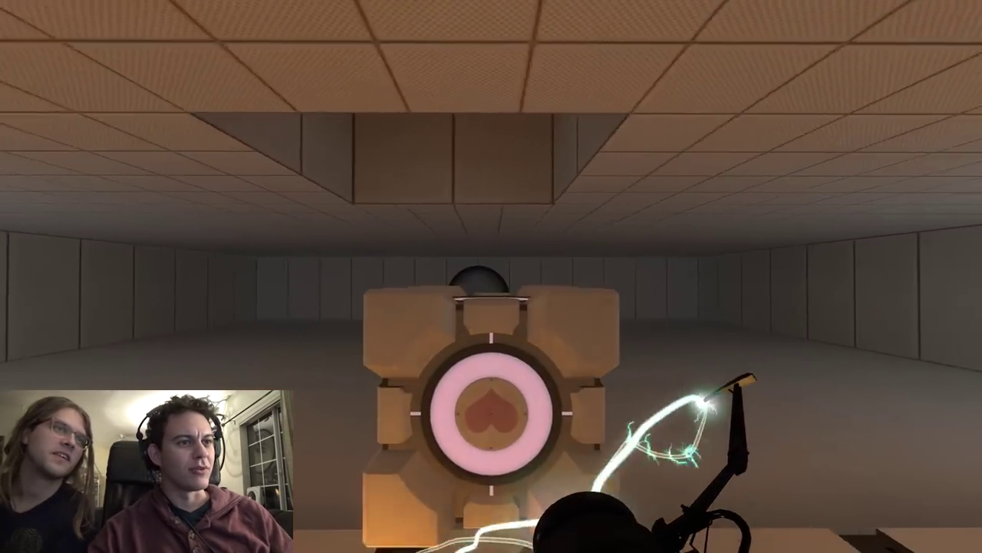
pyautogui.press('w')
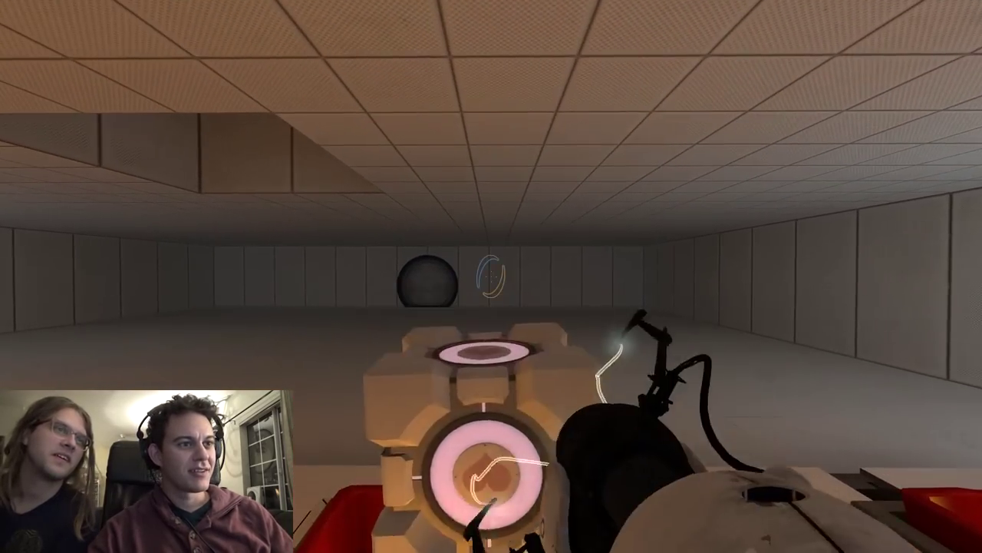
pyautogui.press('e')
pyautogui.press('e')
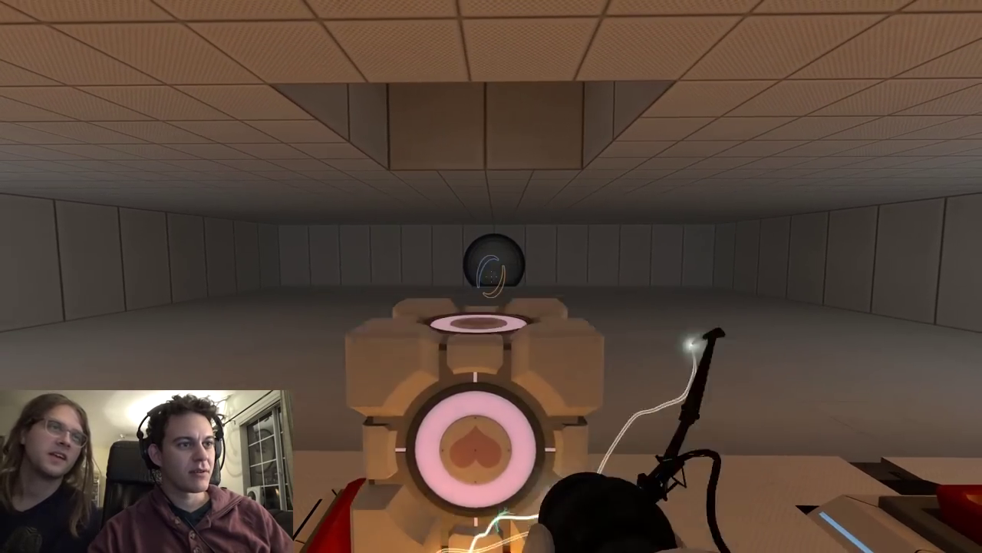
pyautogui.press('e')
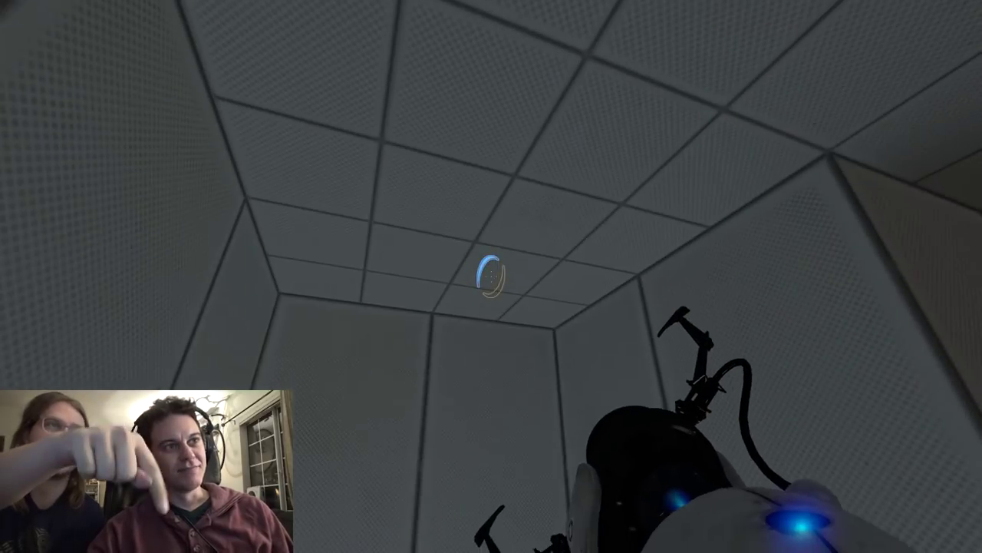
pyautogui.click(491, 275)
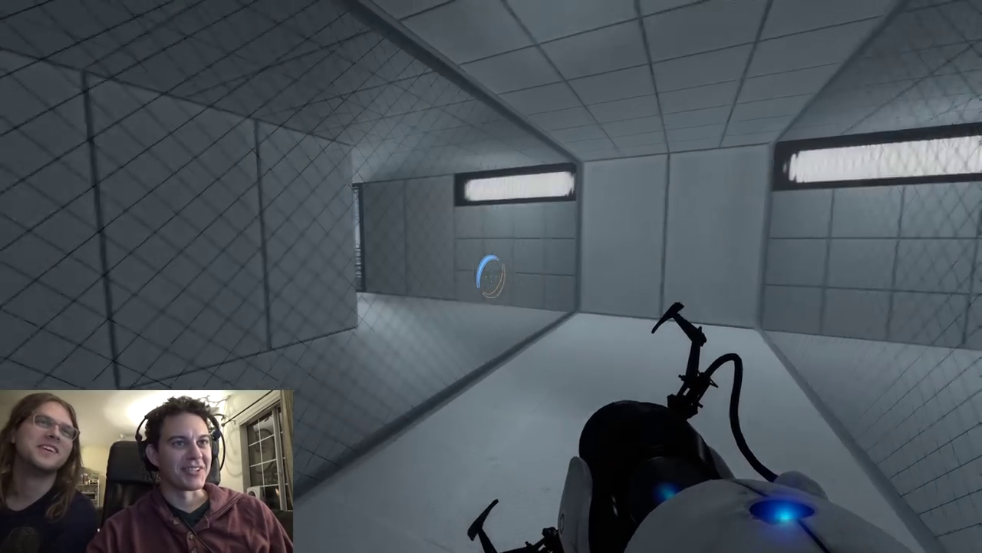
pyautogui.press('w')
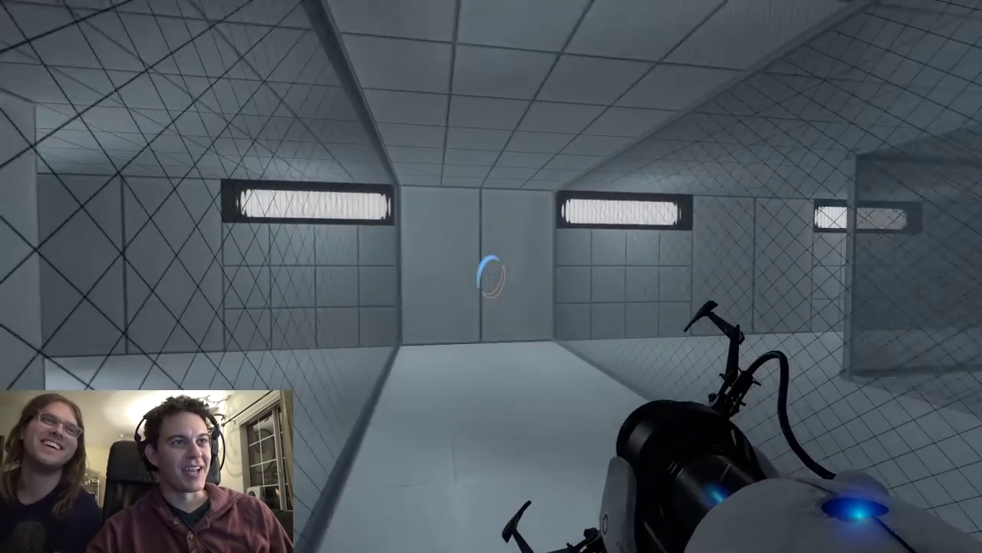
pyautogui.press('w')
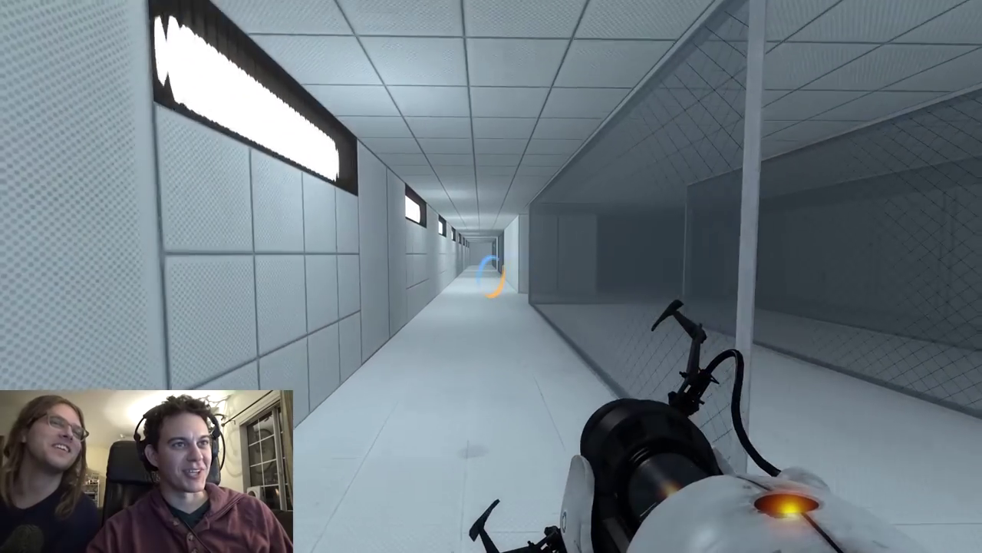
pyautogui.press('w')
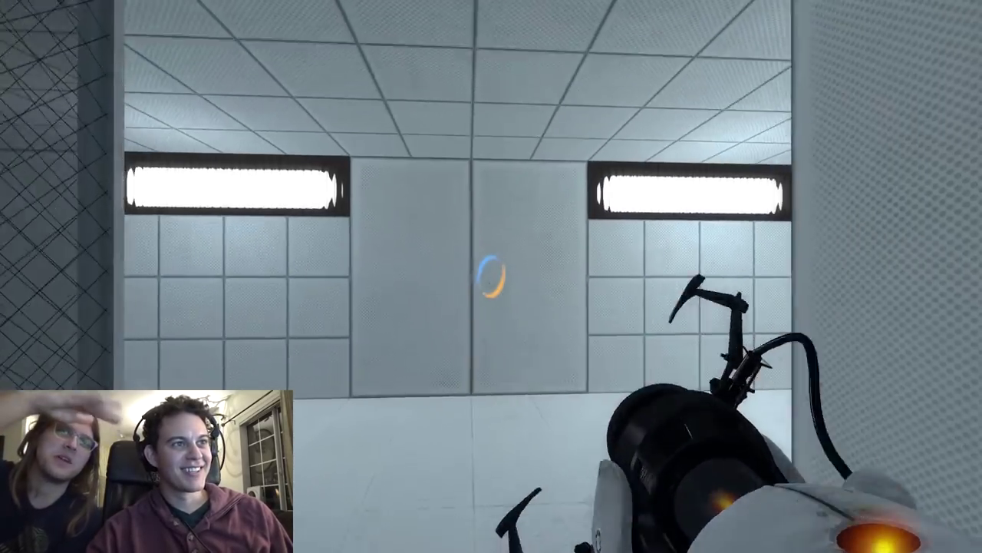
pyautogui.click(491, 277)
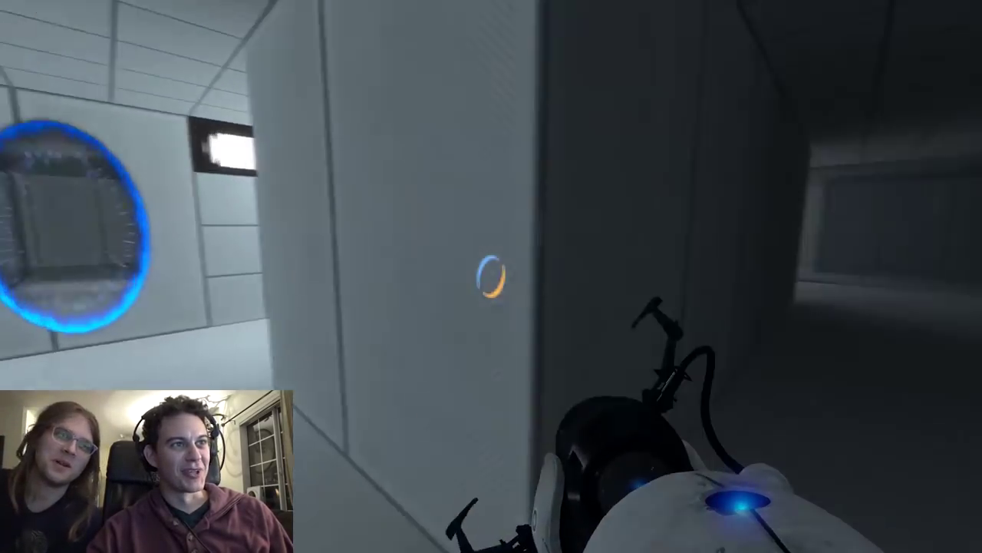
pyautogui.press('w')
pyautogui.press('w')
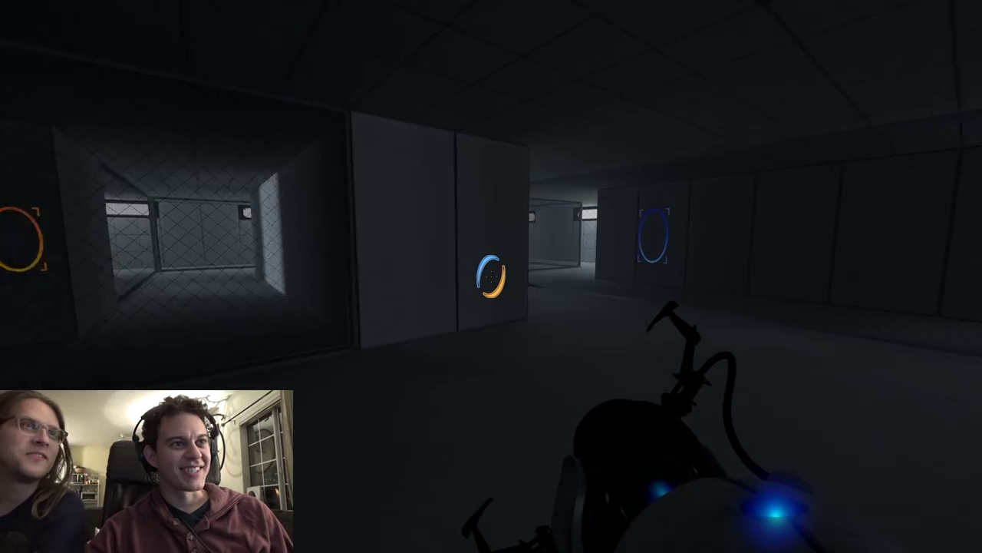
pyautogui.press('w')
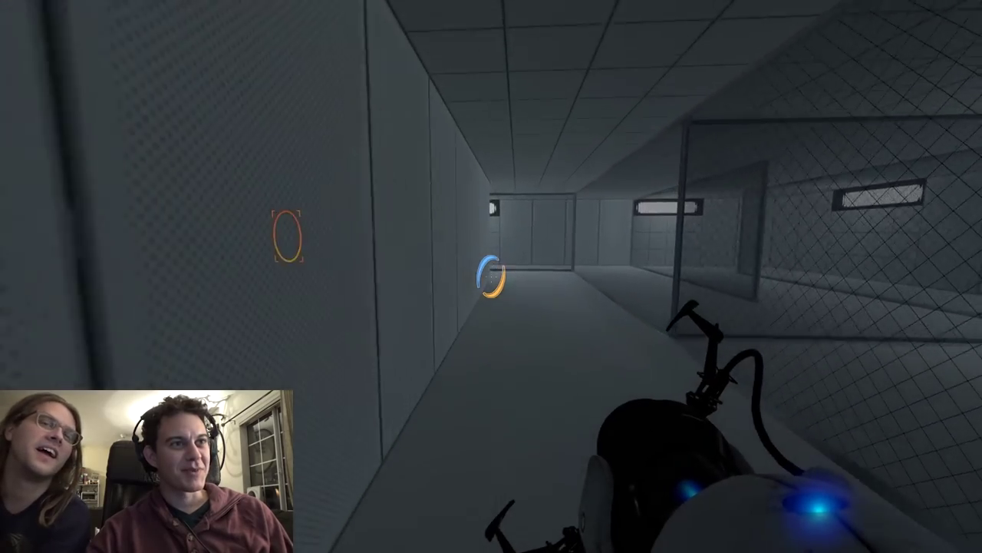
pyautogui.press('w')
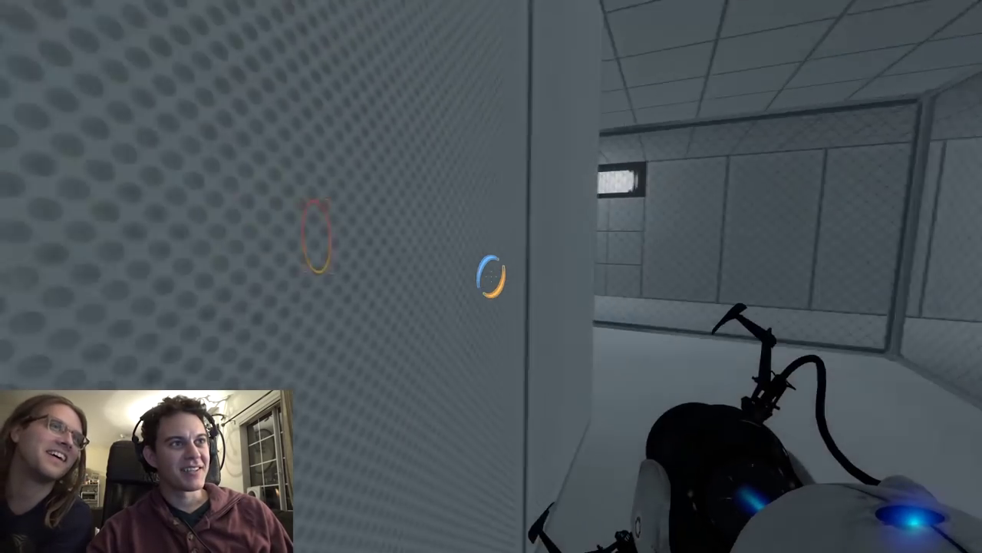
pyautogui.press('w')
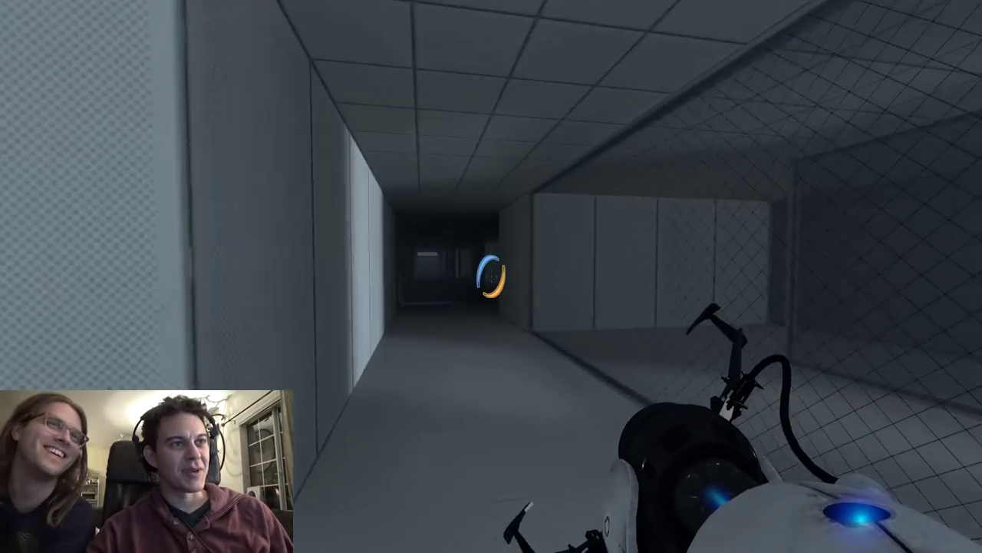
pyautogui.press('w')
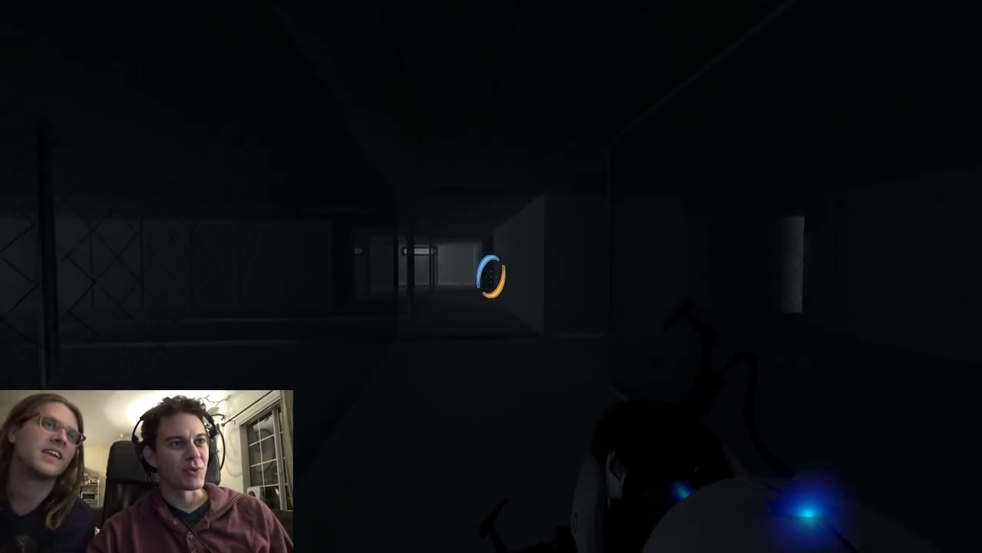
pyautogui.press('w')
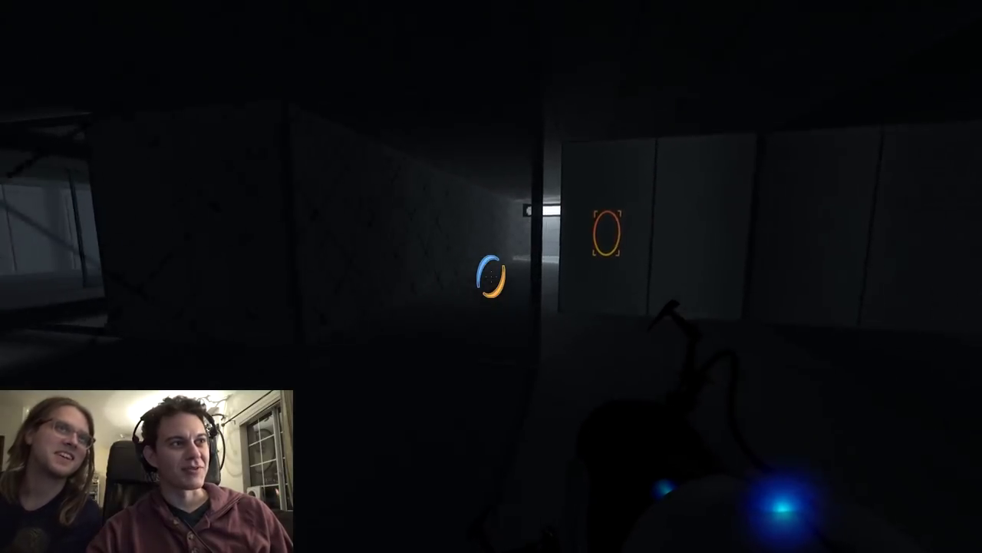
pyautogui.press('w')
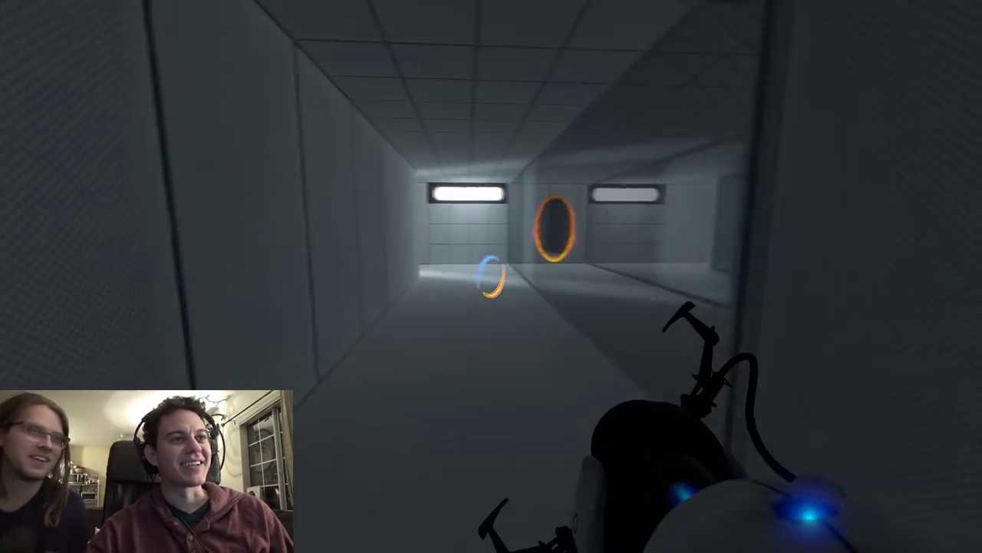
pyautogui.press('w')
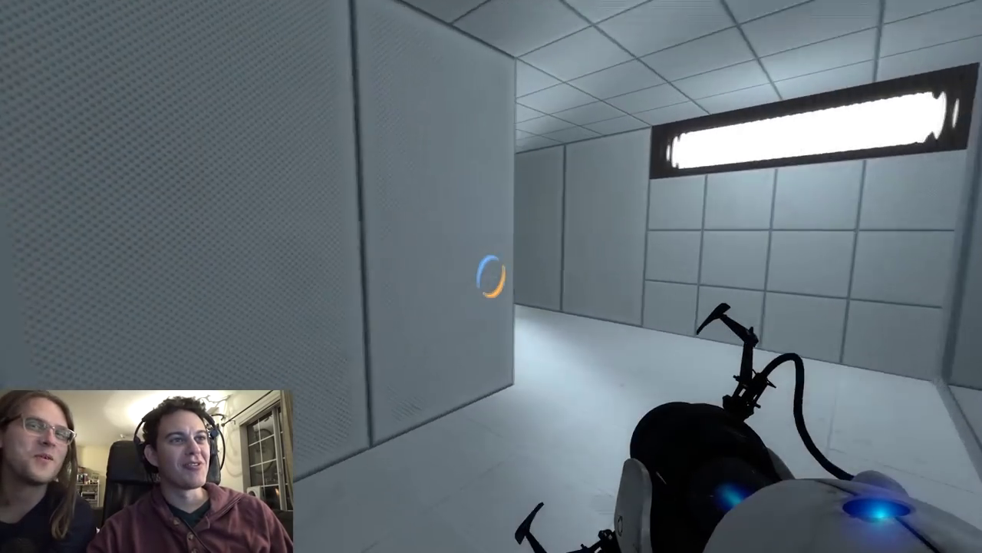
pyautogui.press('w')
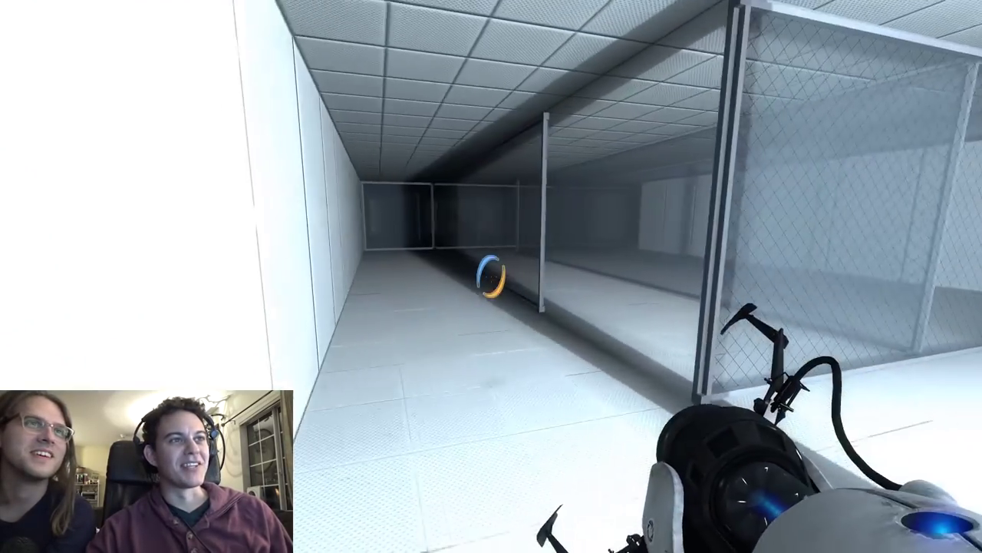
pyautogui.press('w')
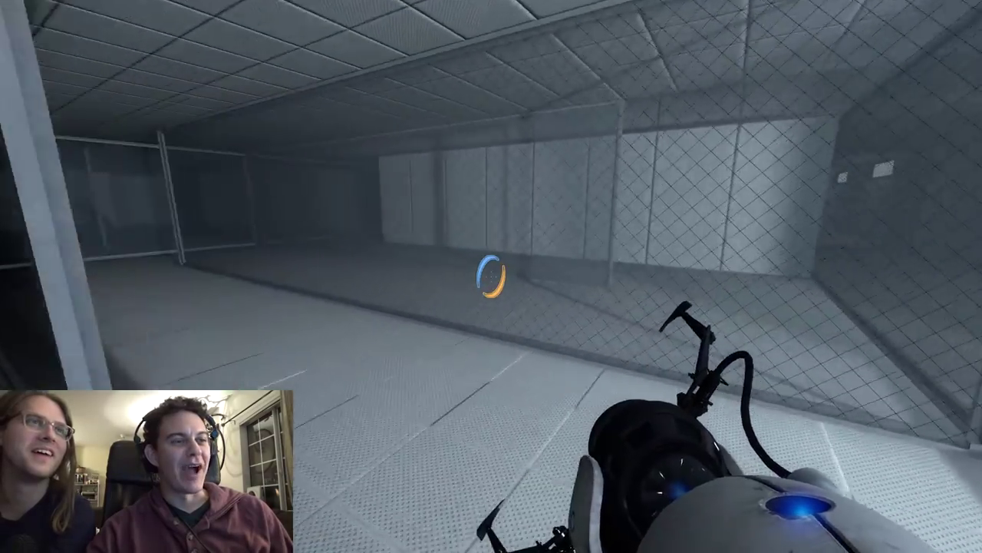
pyautogui.press('w')
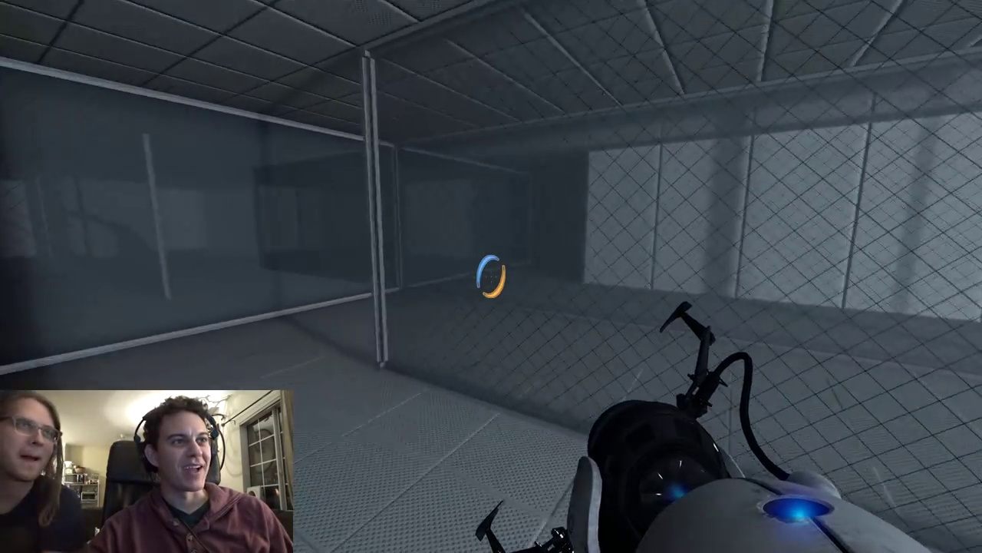
pyautogui.press('w')
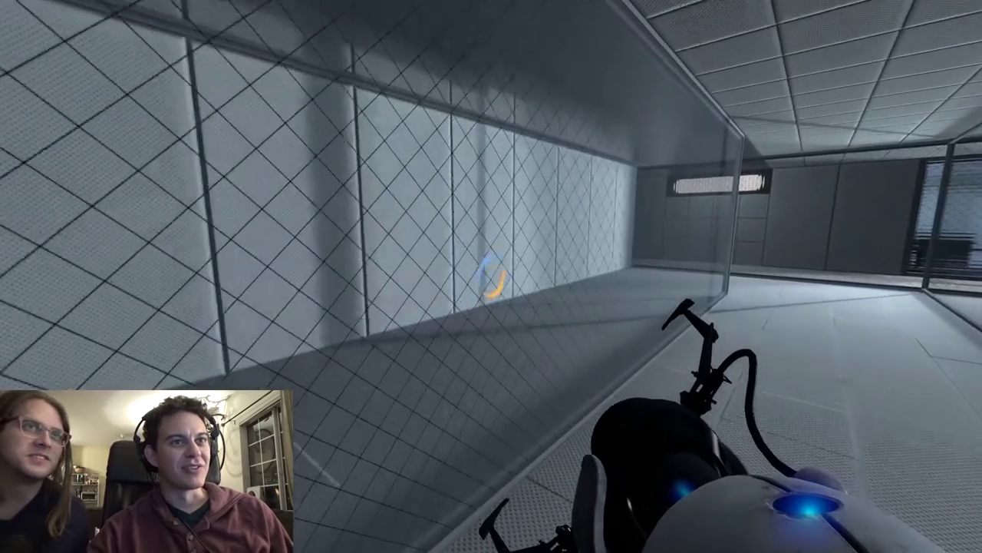
pyautogui.press('w')
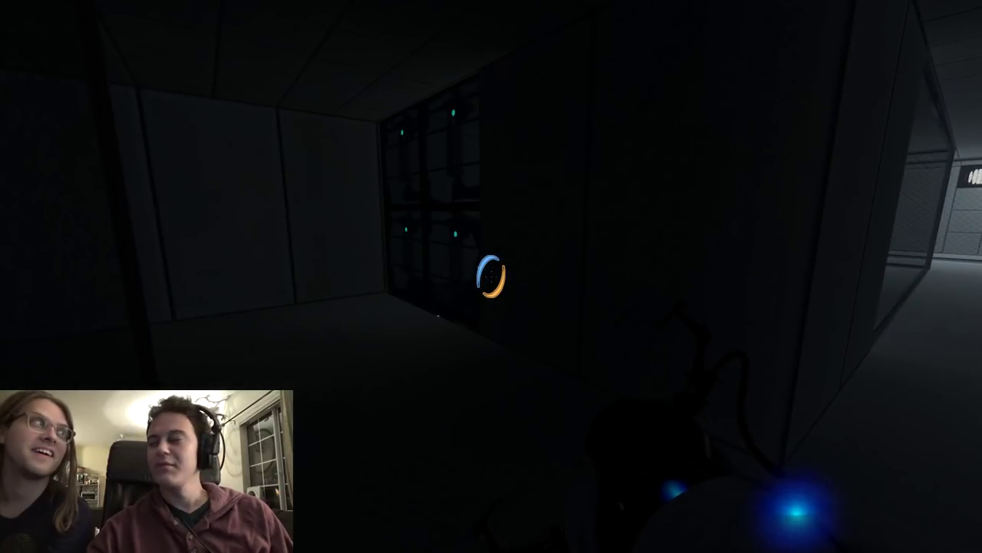
pyautogui.press('w')
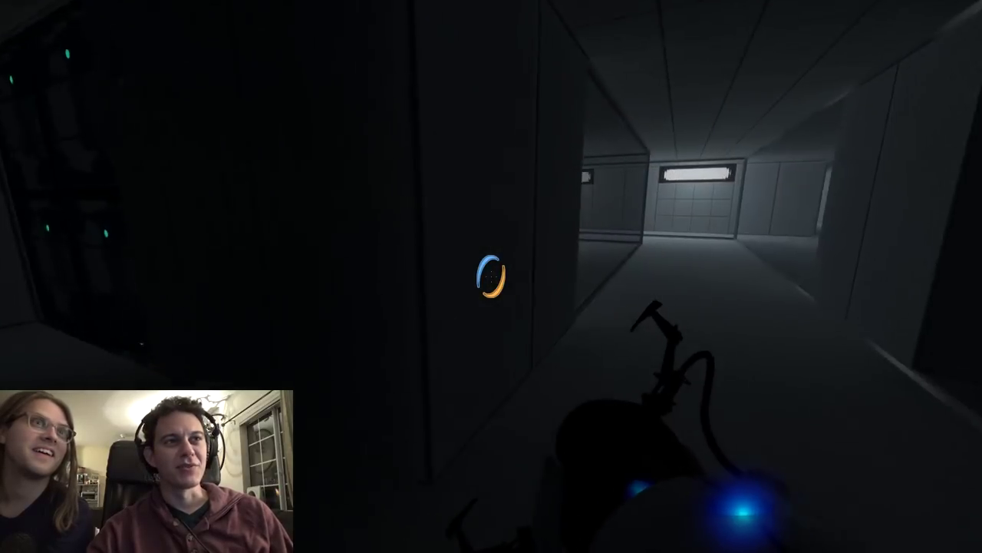
pyautogui.press('w')
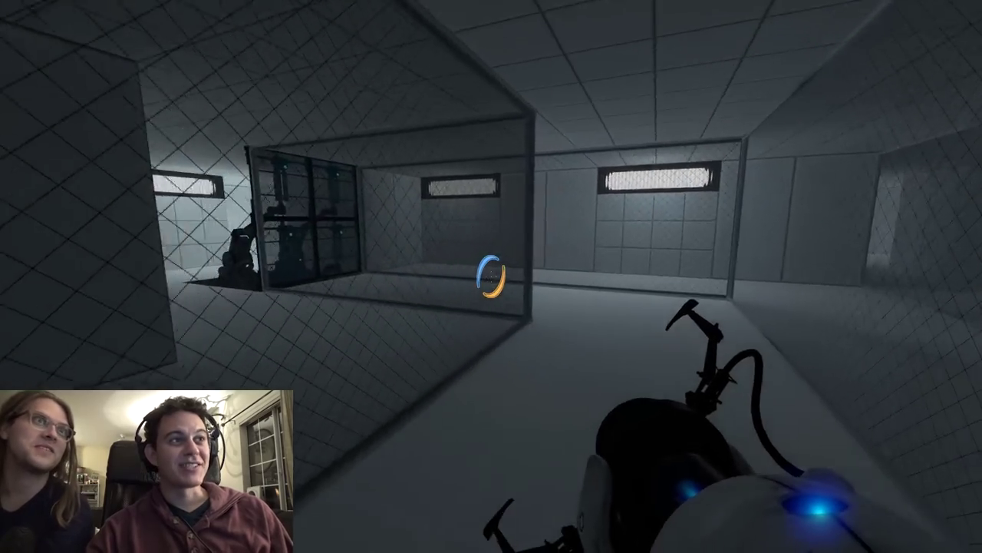
pyautogui.press('w')
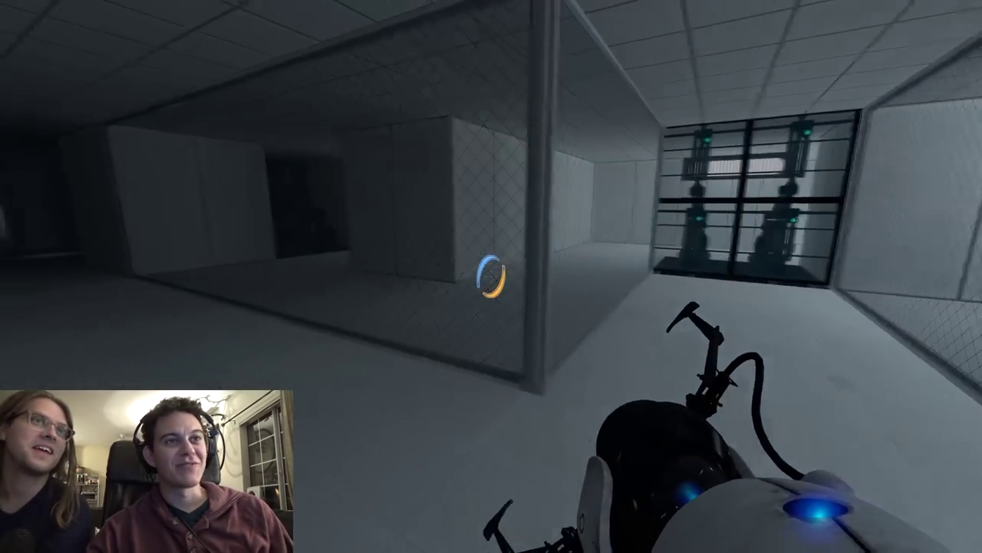
pyautogui.press('w')
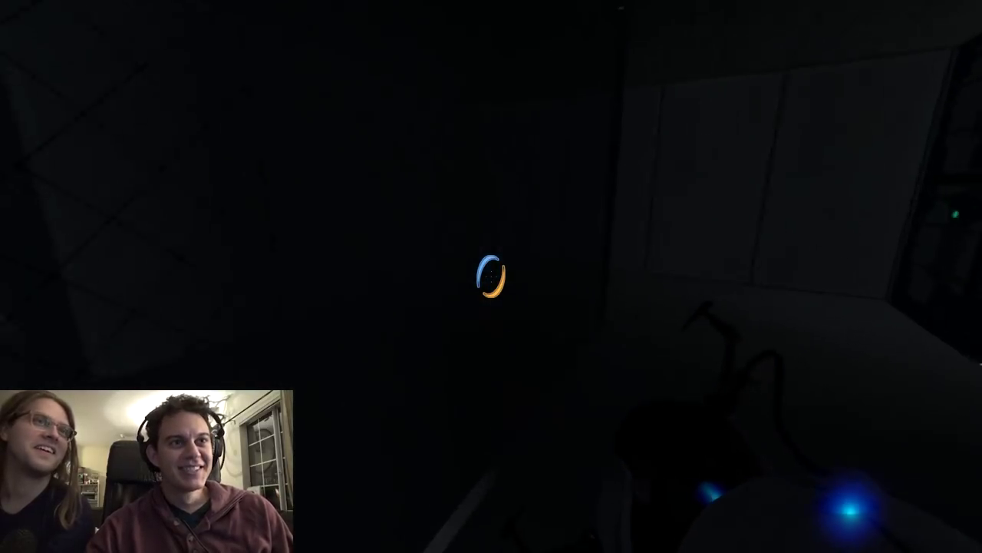
pyautogui.press('w')
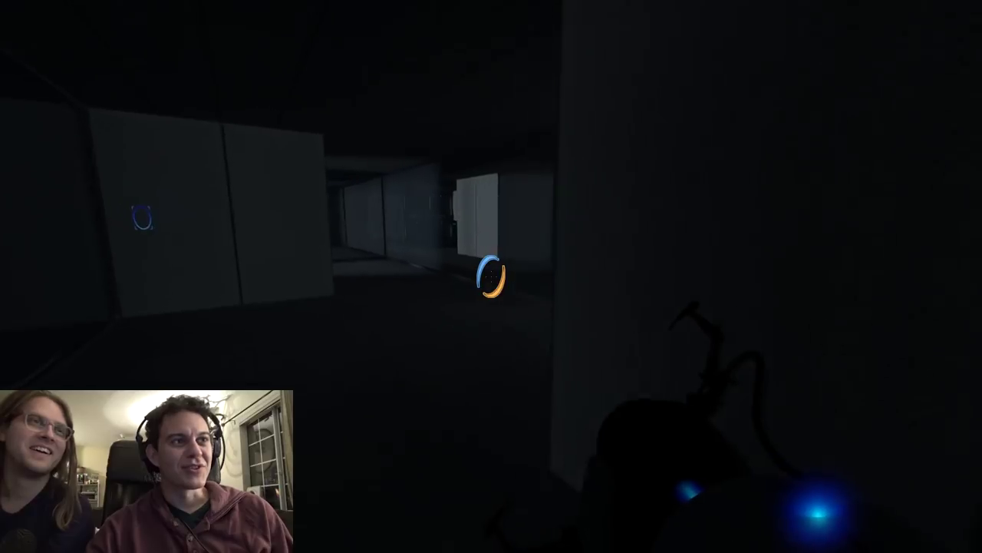
pyautogui.press('w')
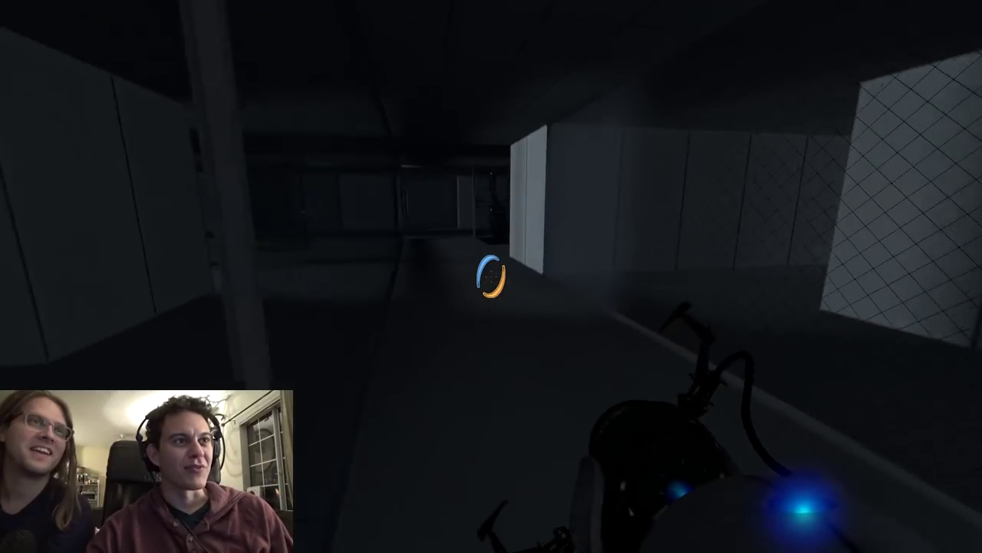
pyautogui.press('w')
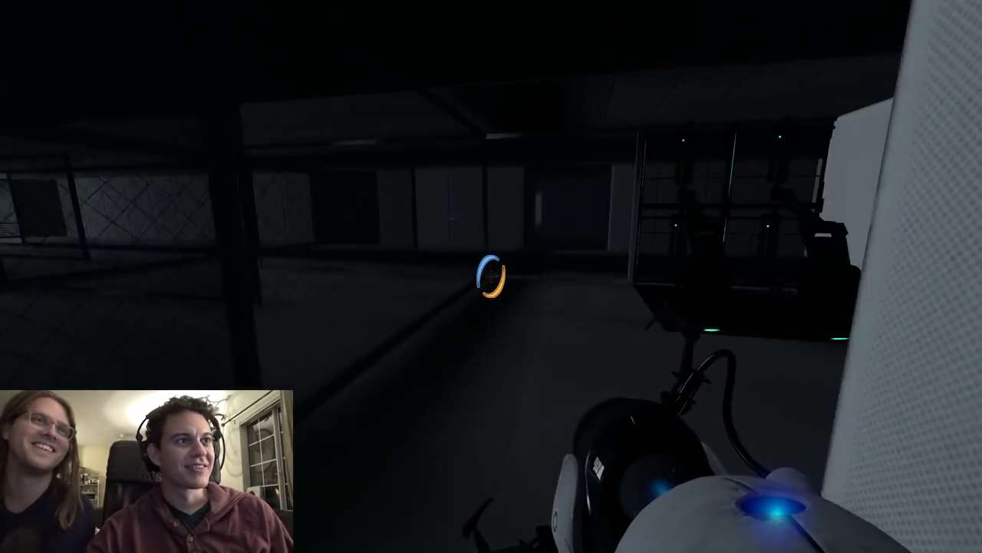
pyautogui.press('w')
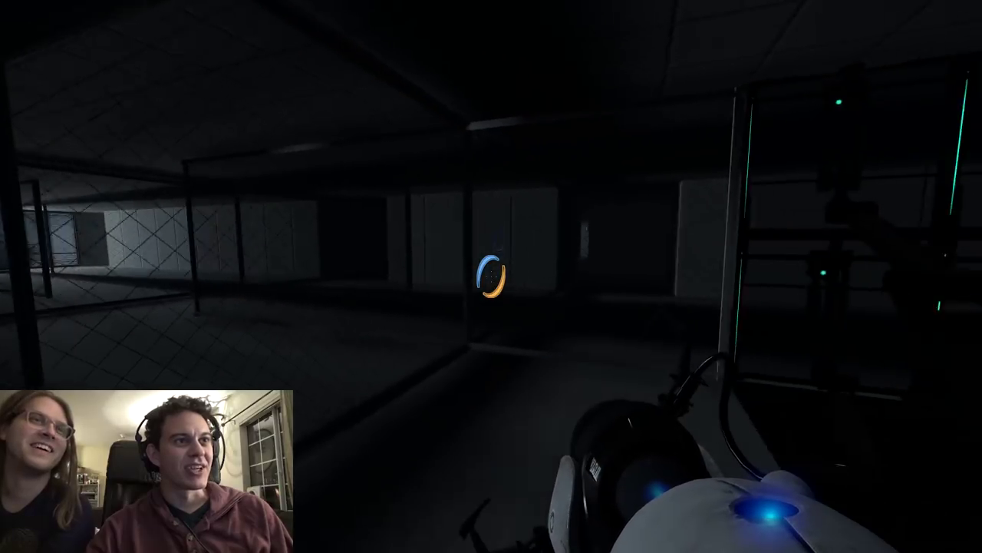
pyautogui.press('w')
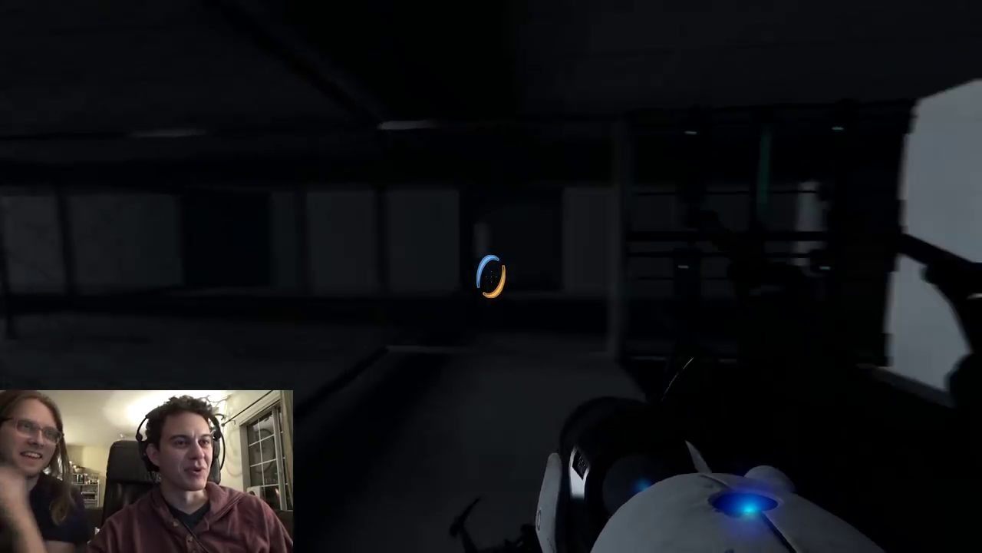
pyautogui.press('w')
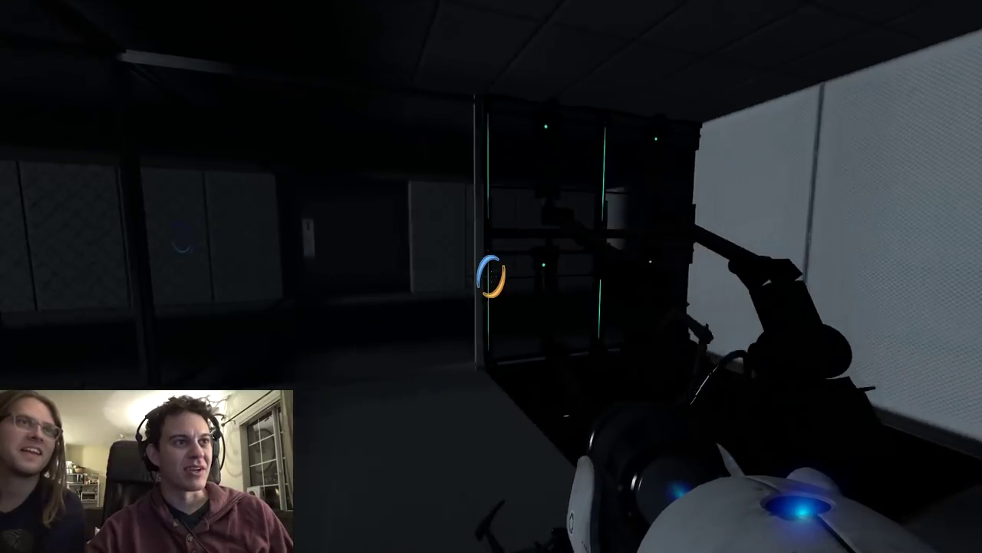
pyautogui.press('w')
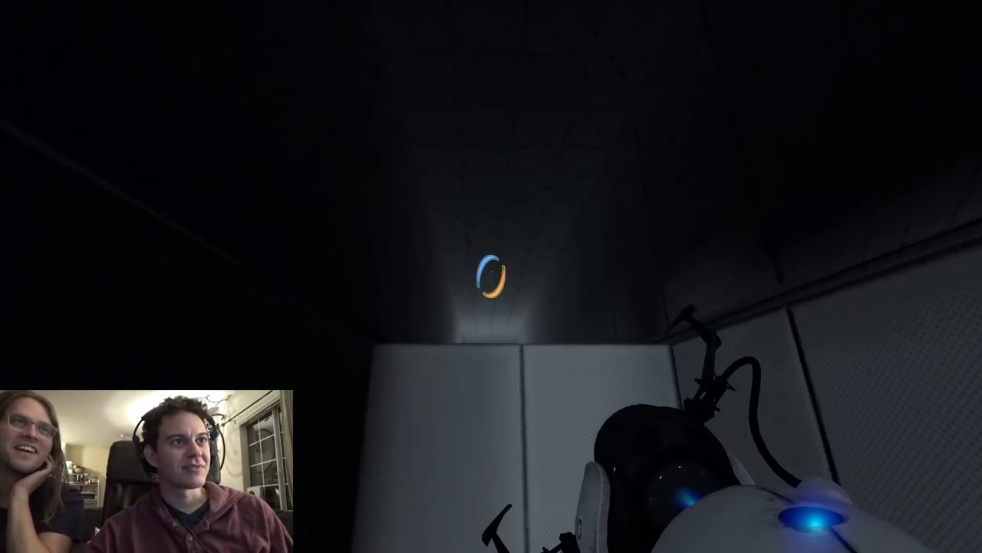
pyautogui.press('w')
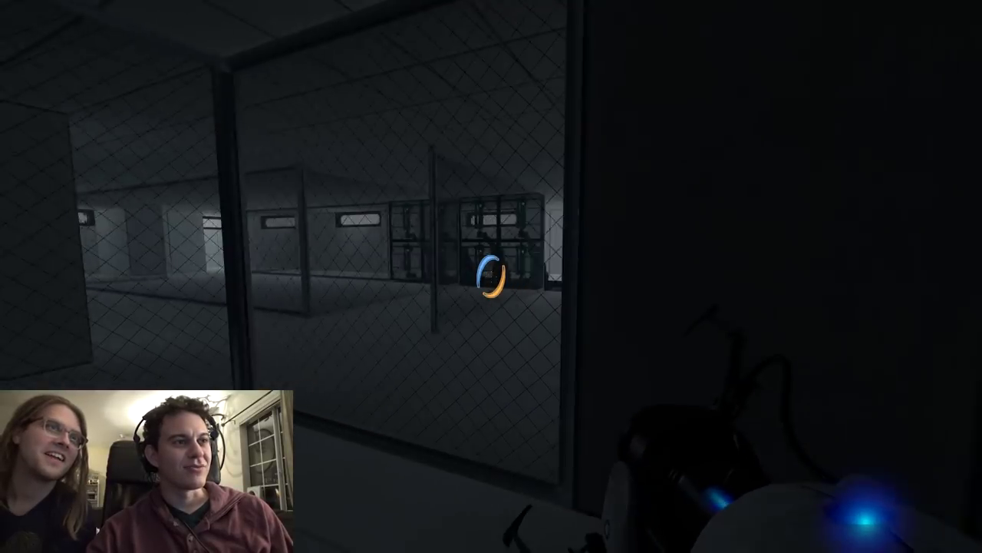
pyautogui.press('w')
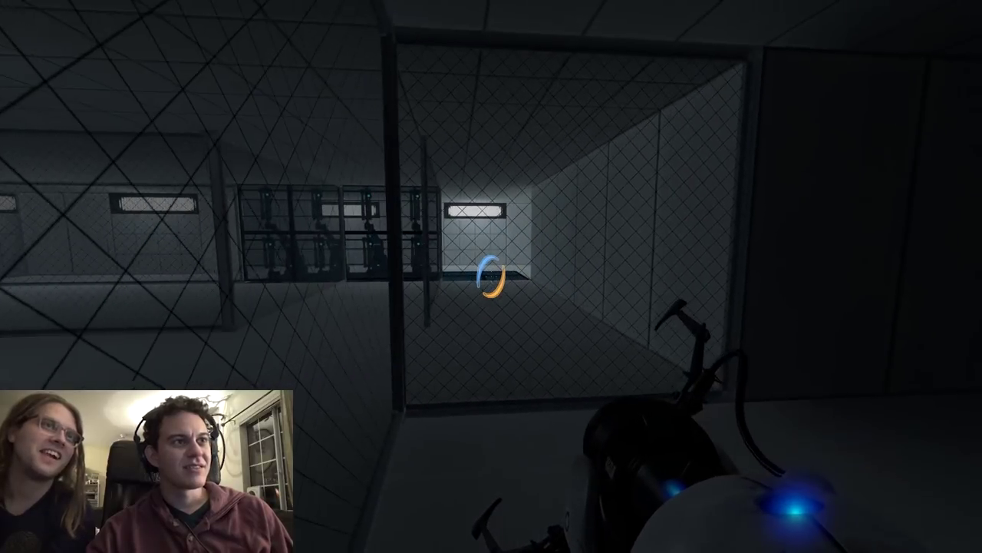
pyautogui.press('w')
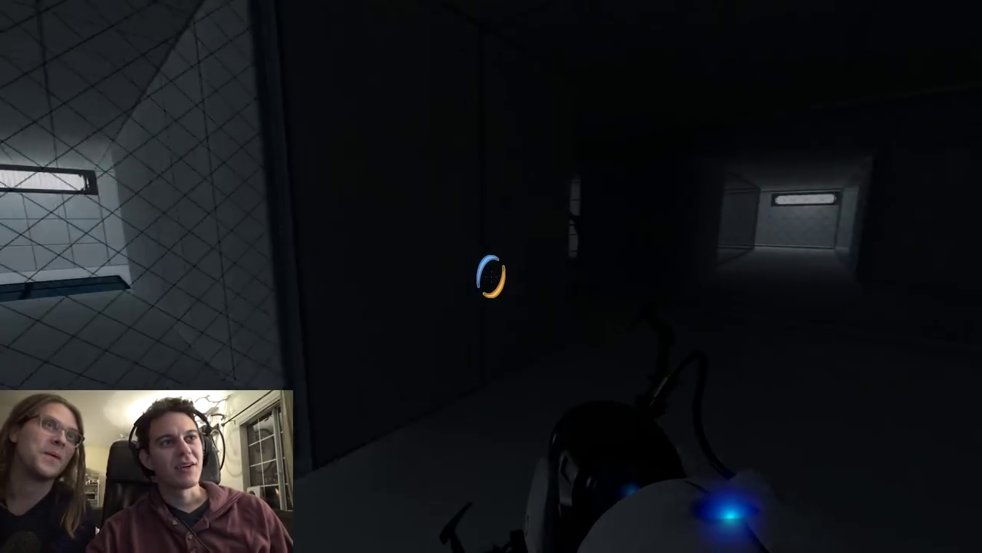
pyautogui.press('w')
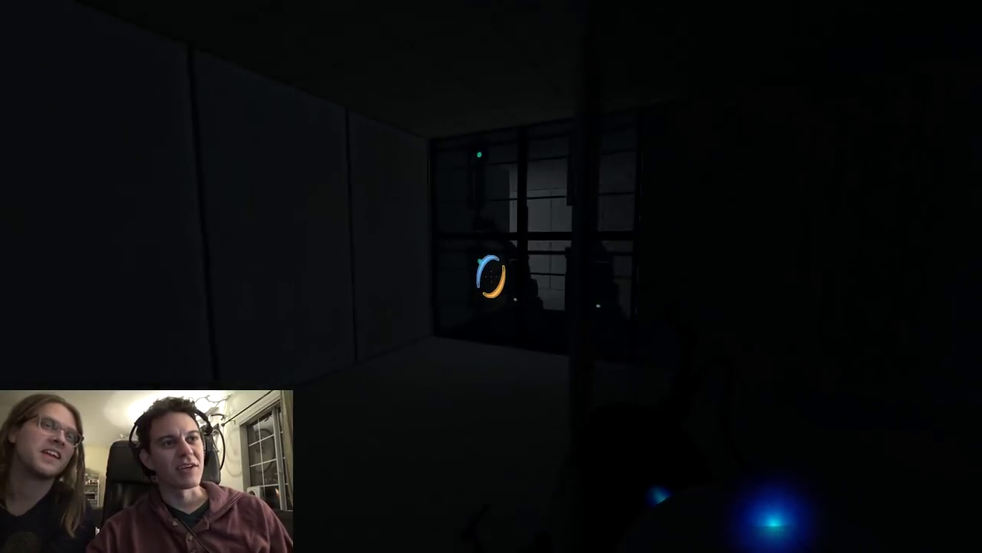
pyautogui.press('w')
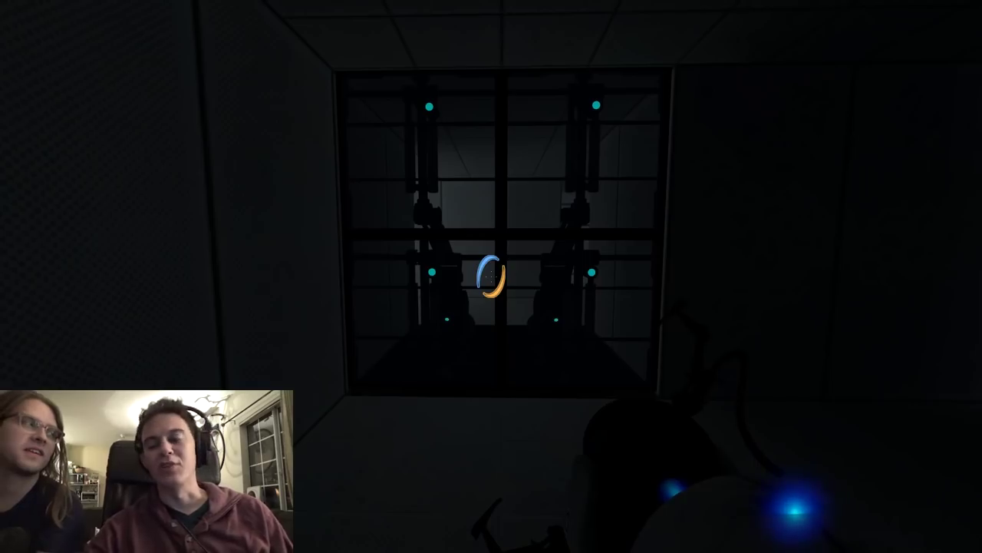
pyautogui.press('w')
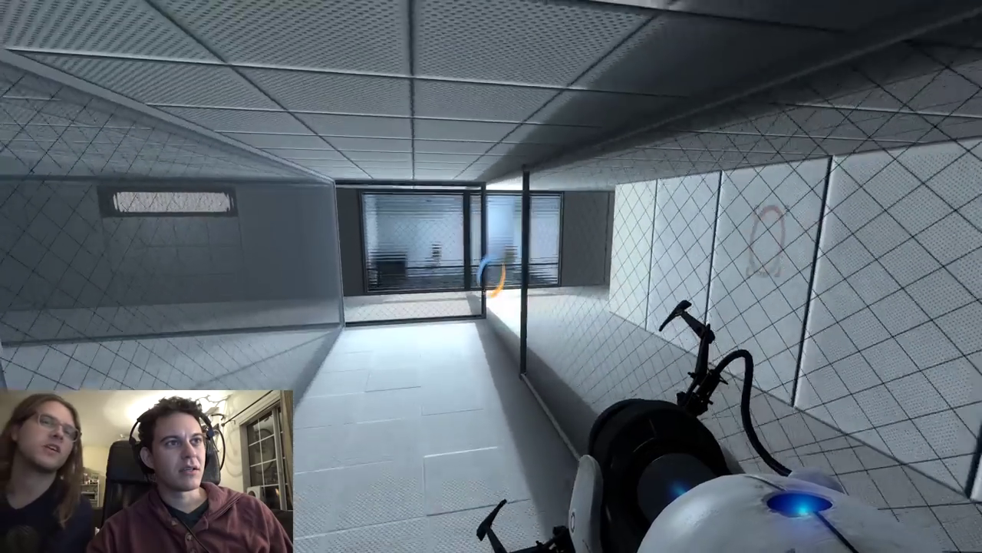
pyautogui.press('w')
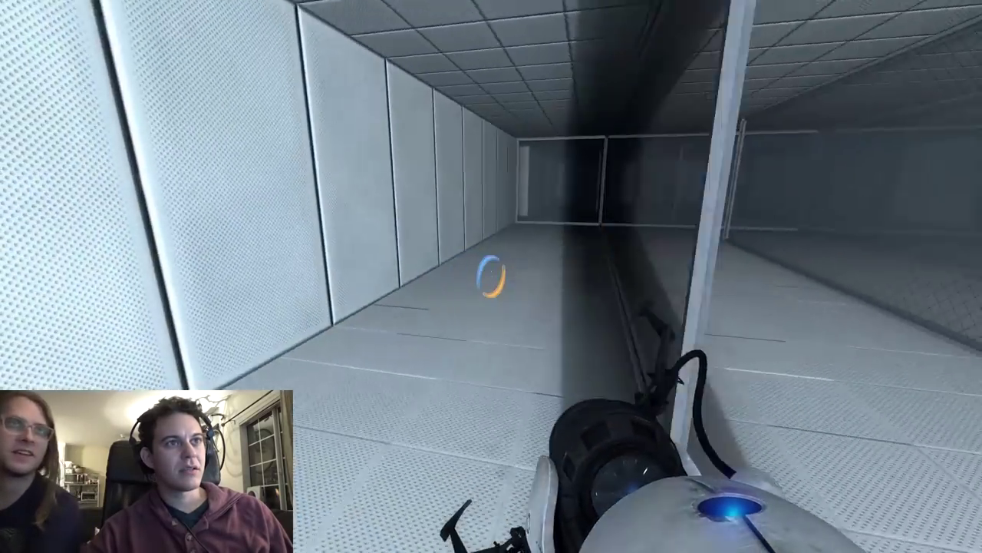
pyautogui.press('w')
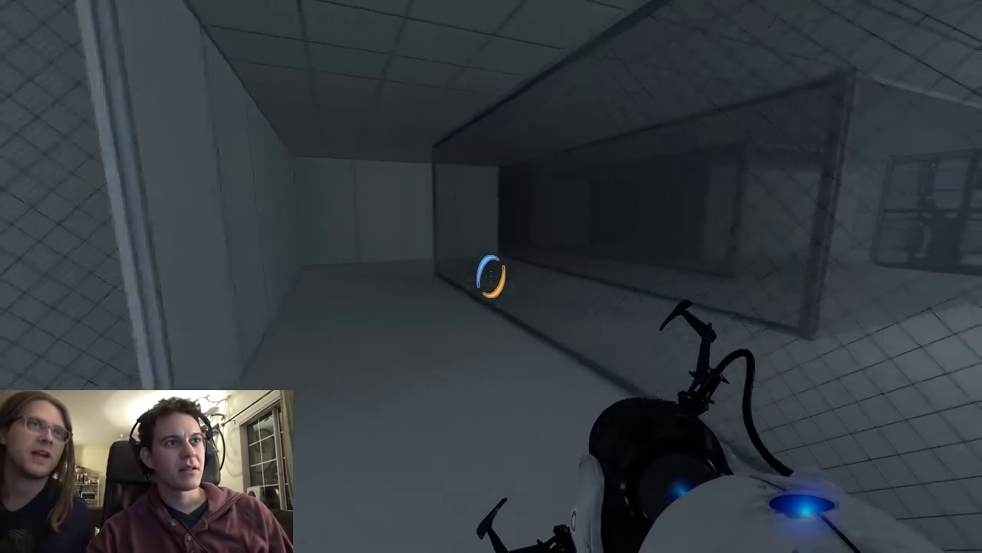
pyautogui.press('w')
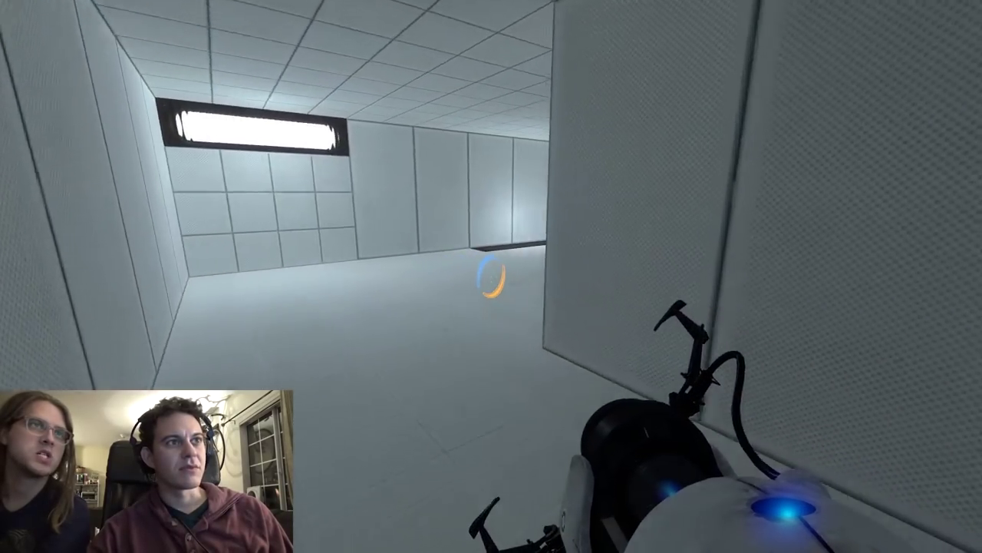
pyautogui.press('w')
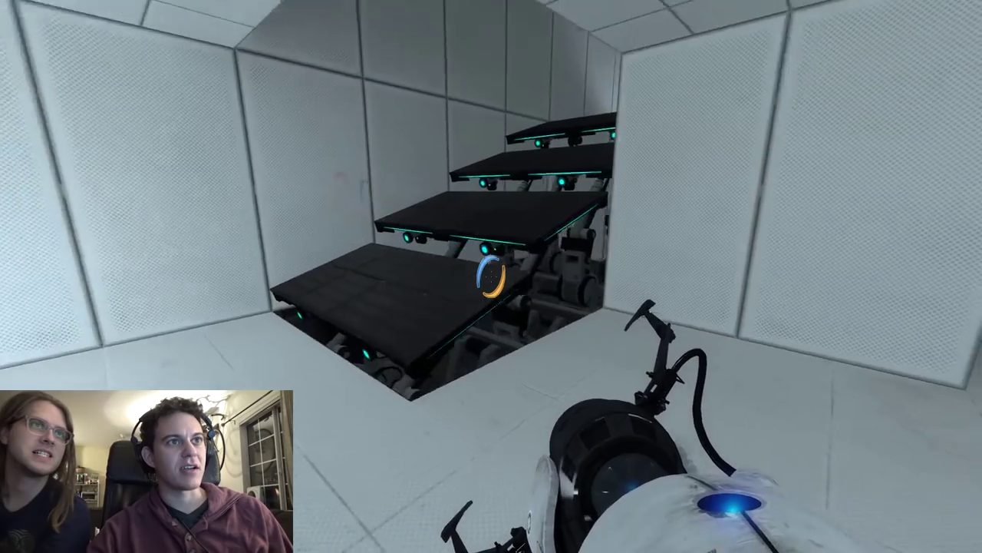
pyautogui.press('w')
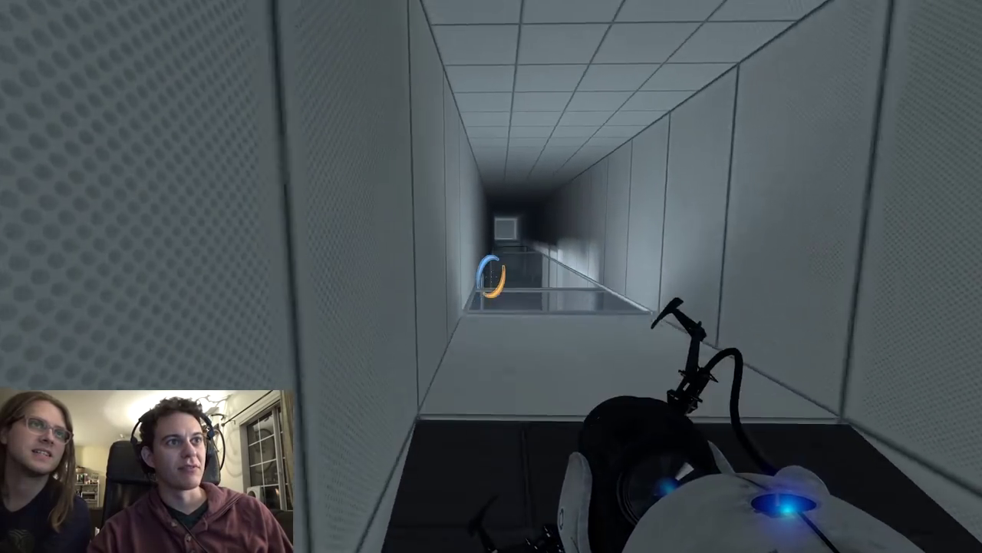
pyautogui.press('w')
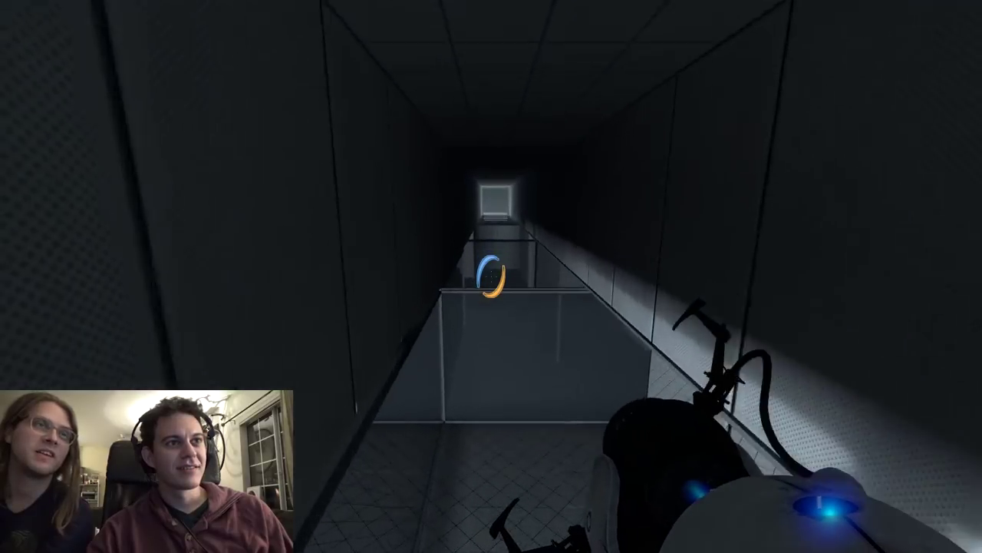
pyautogui.press('w')
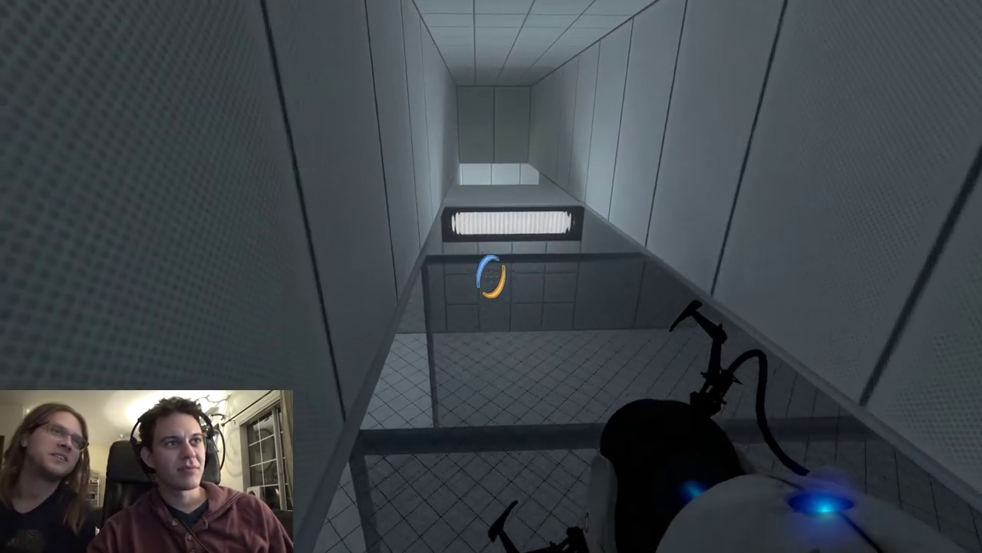
pyautogui.press('w')
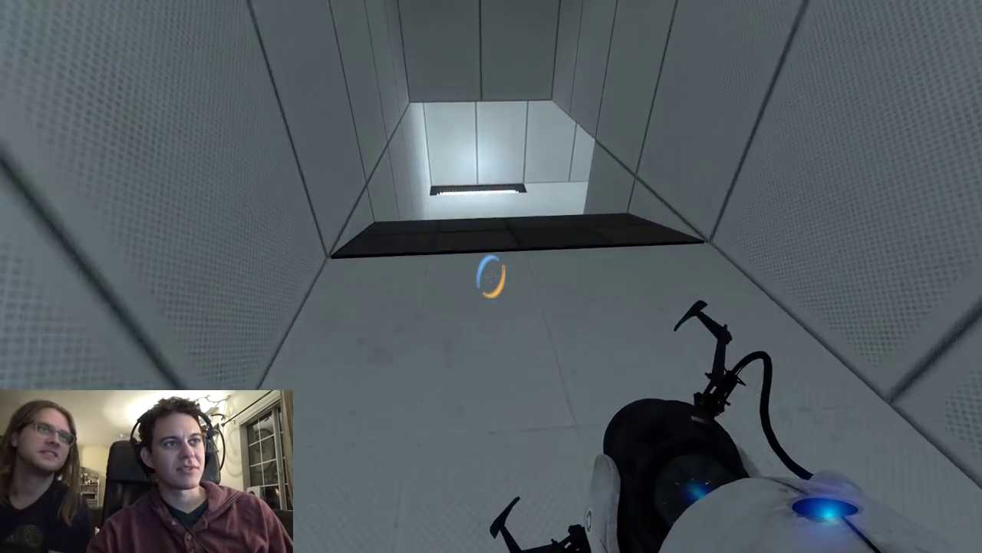
pyautogui.press('w')
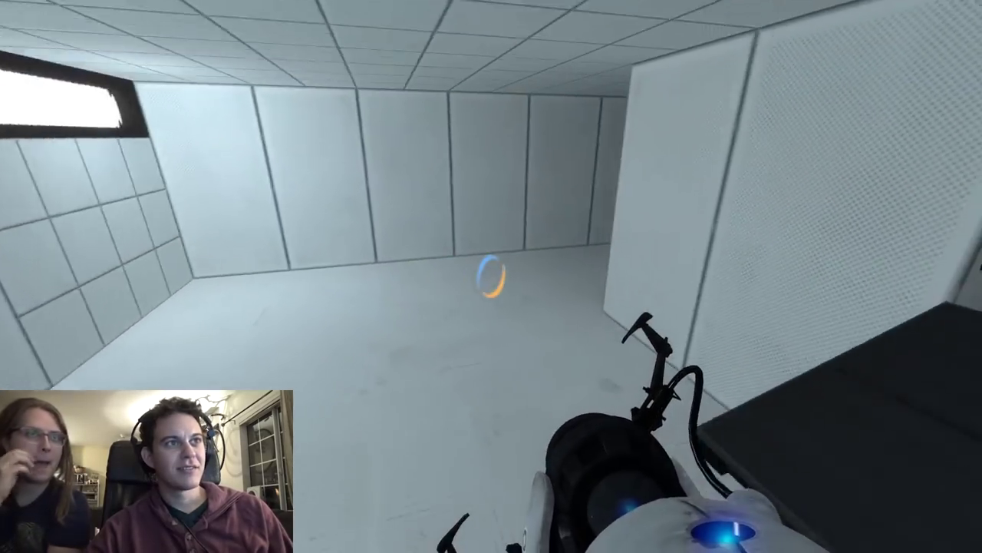
pyautogui.press('w')
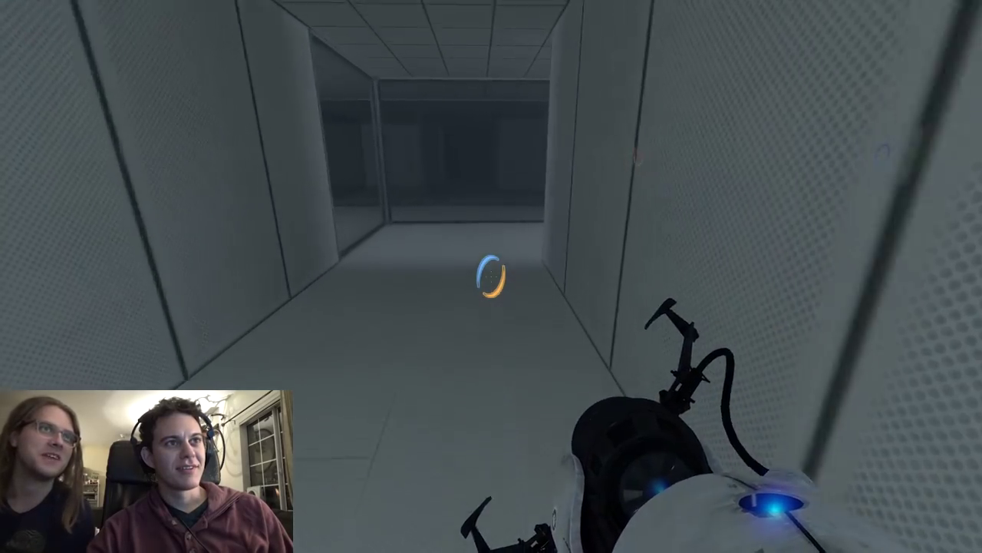
pyautogui.press('w')
pyautogui.press('w')
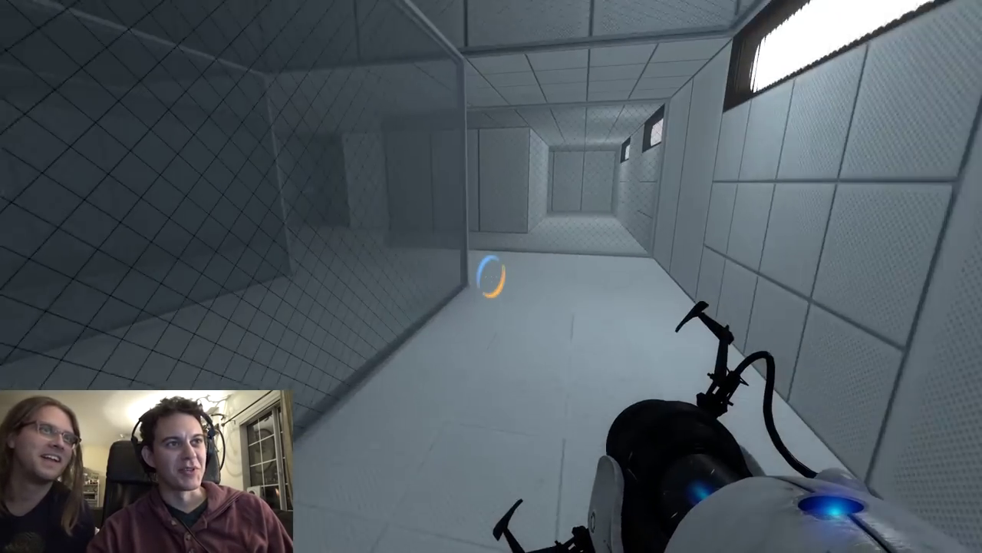
pyautogui.press('w')
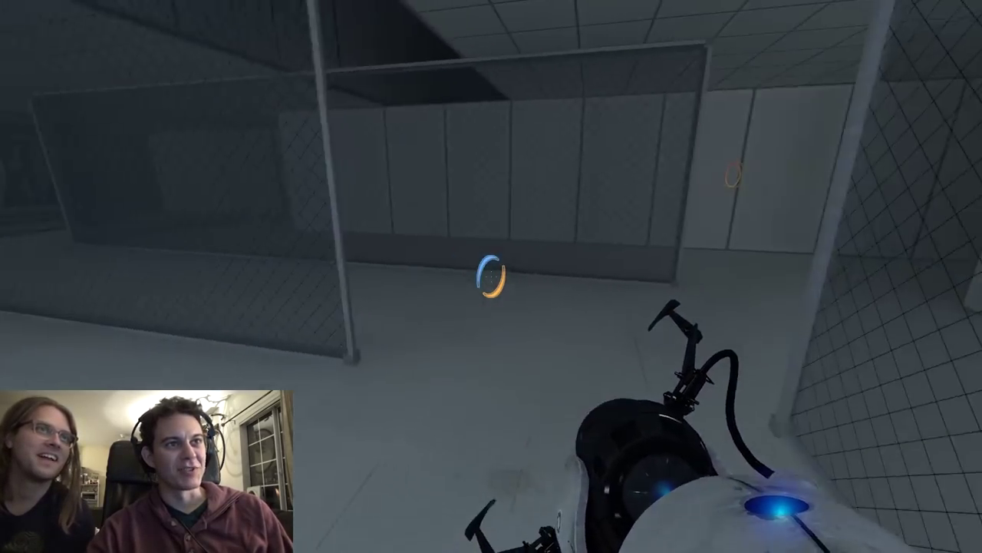
pyautogui.press('w')
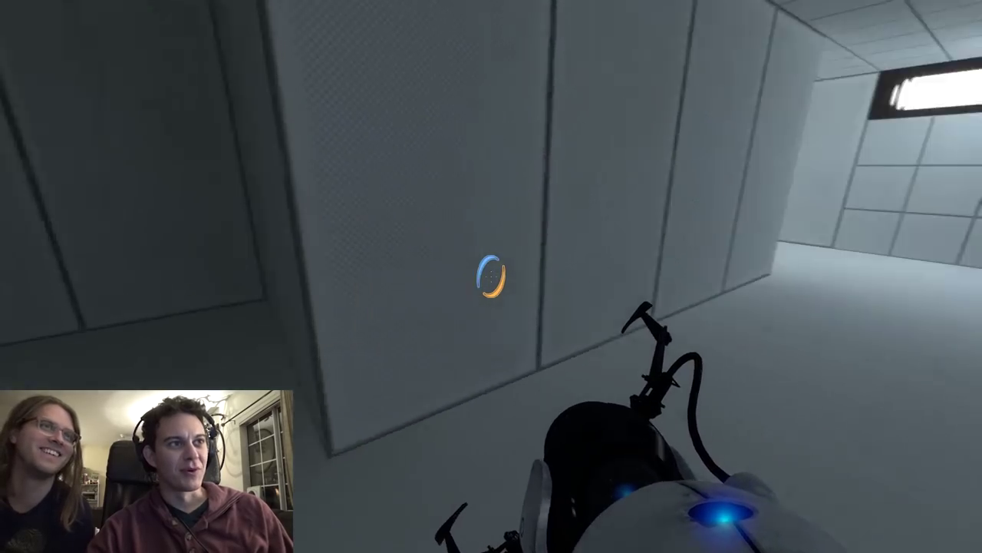
pyautogui.press('w')
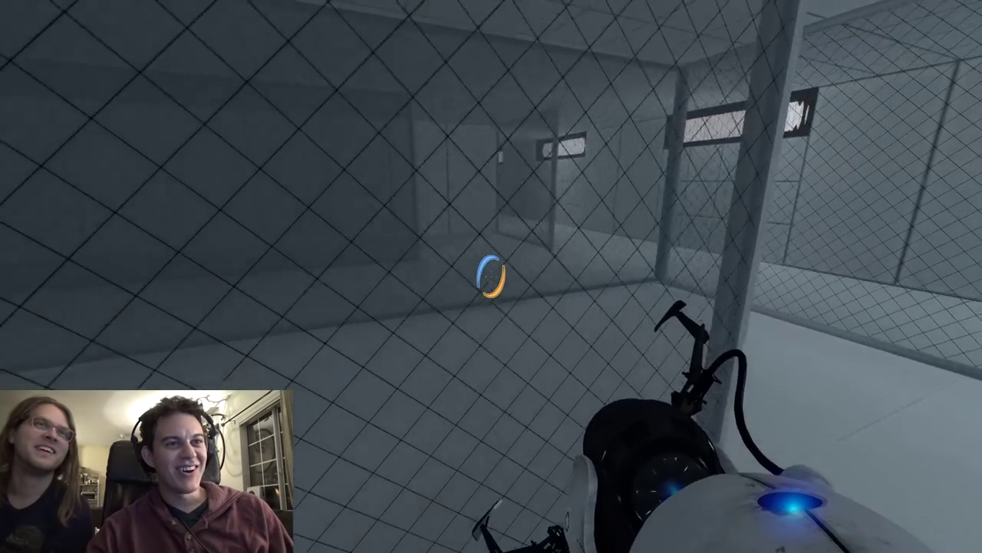
pyautogui.press('w')
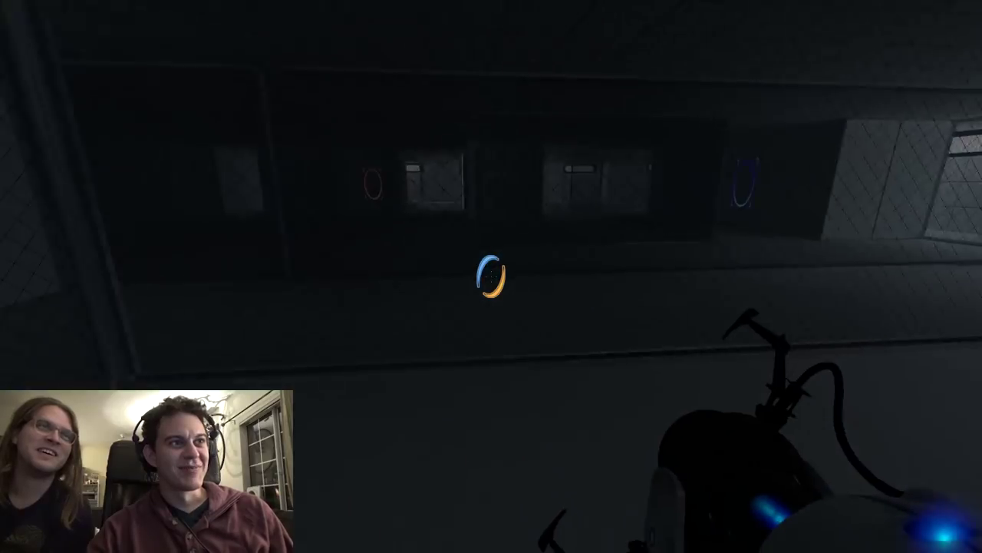
pyautogui.press('w')
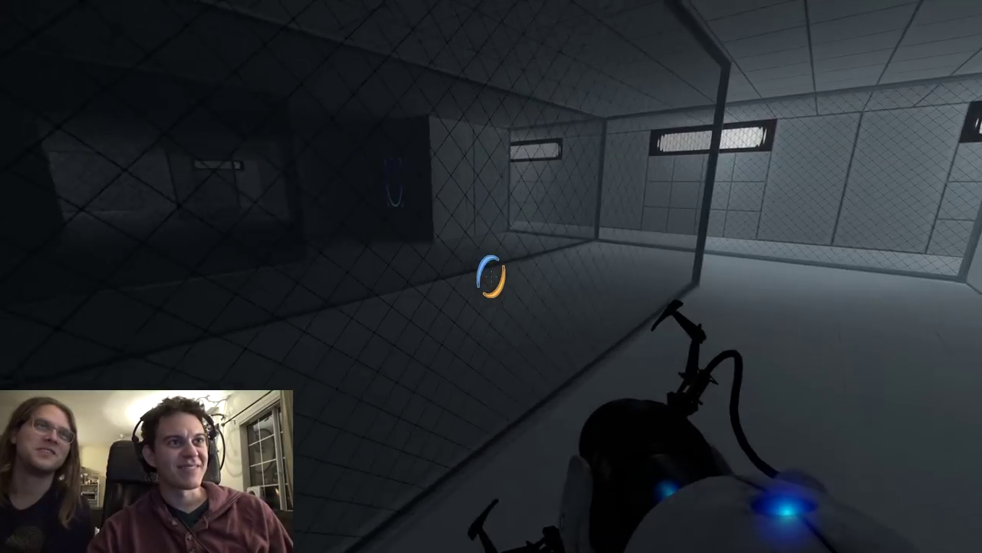
pyautogui.press('w')
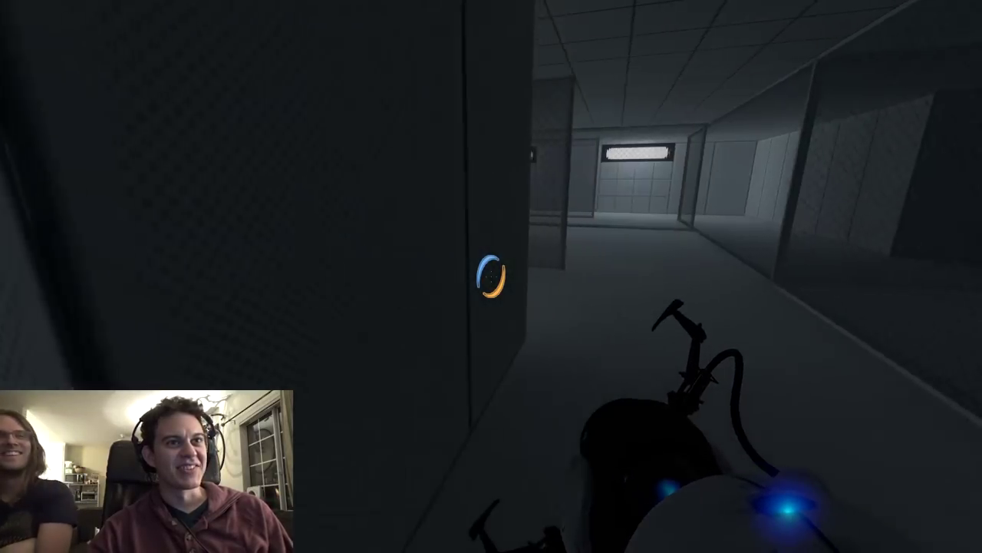
pyautogui.press('w')
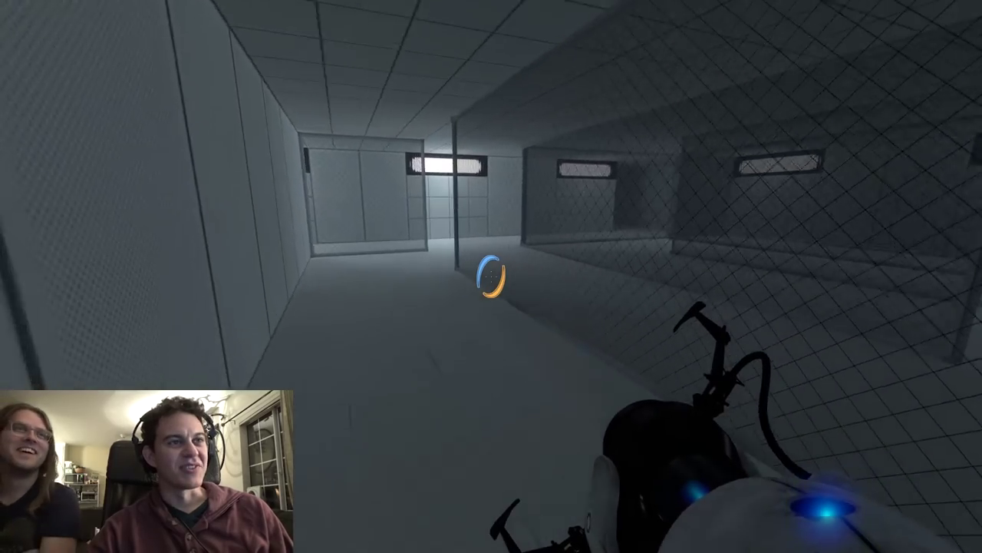
pyautogui.press('w')
pyautogui.press('w')
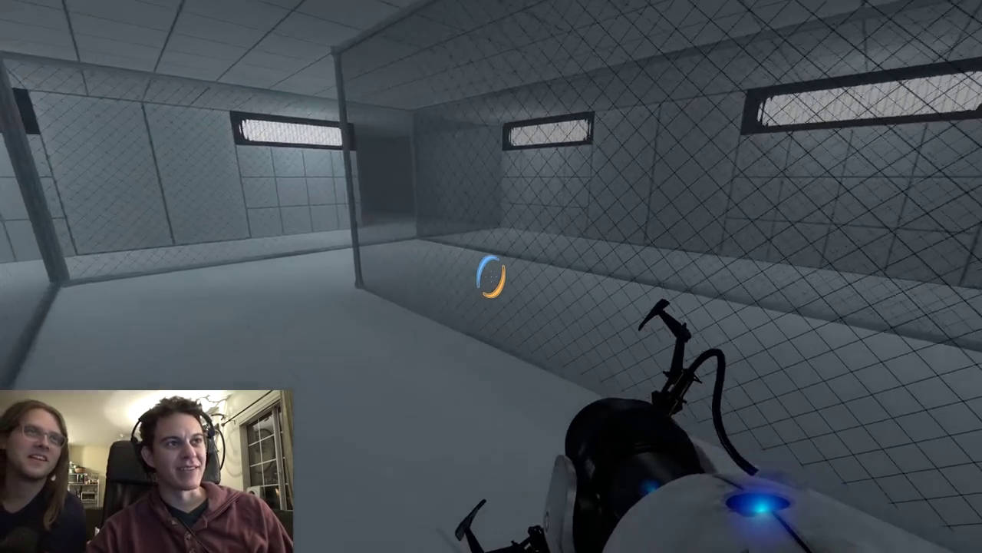
pyautogui.press('w')
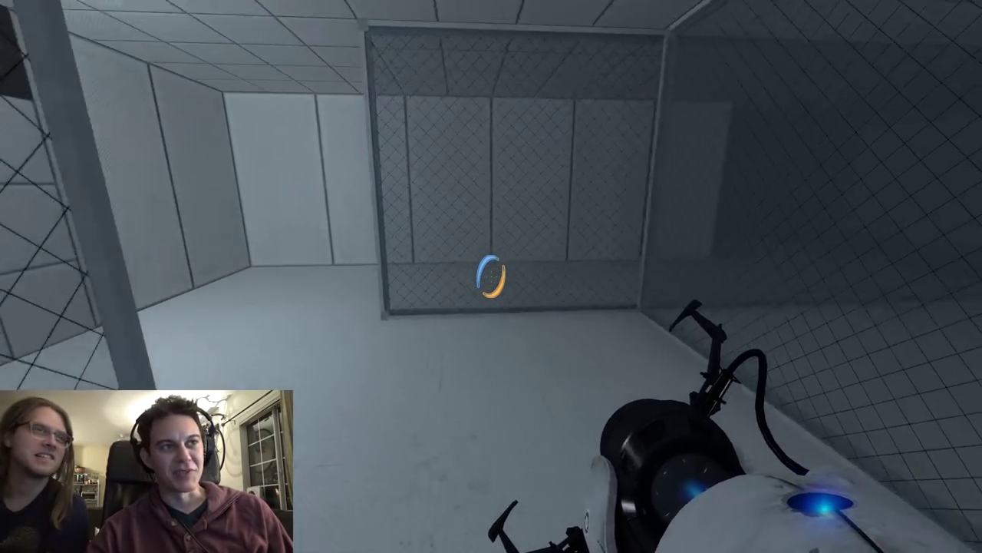
pyautogui.press('w')
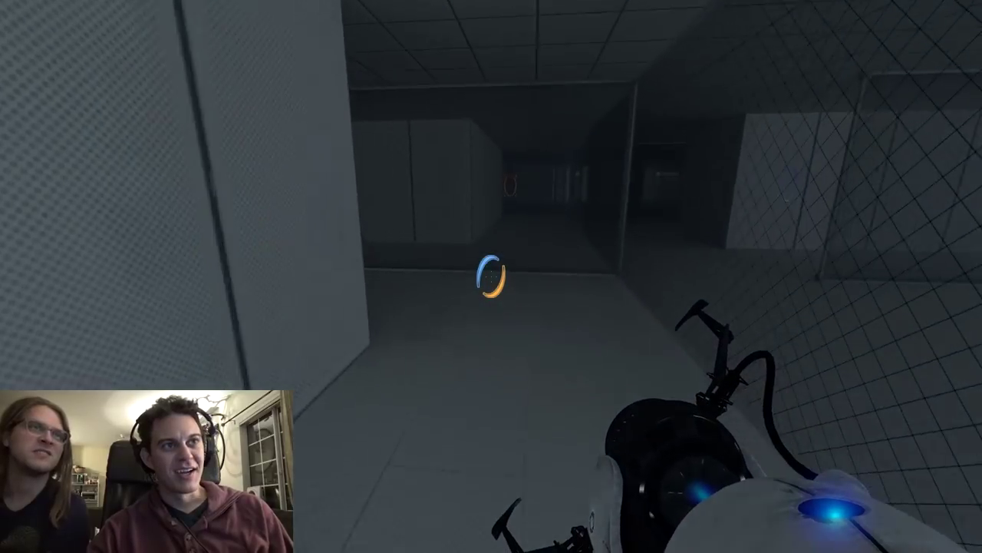
pyautogui.press('w')
pyautogui.press('w')
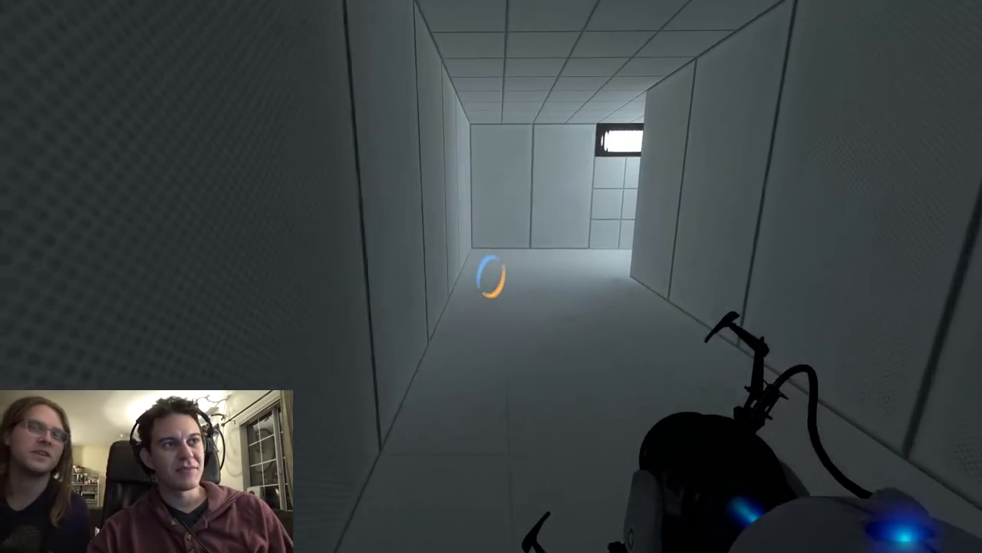
pyautogui.press('w')
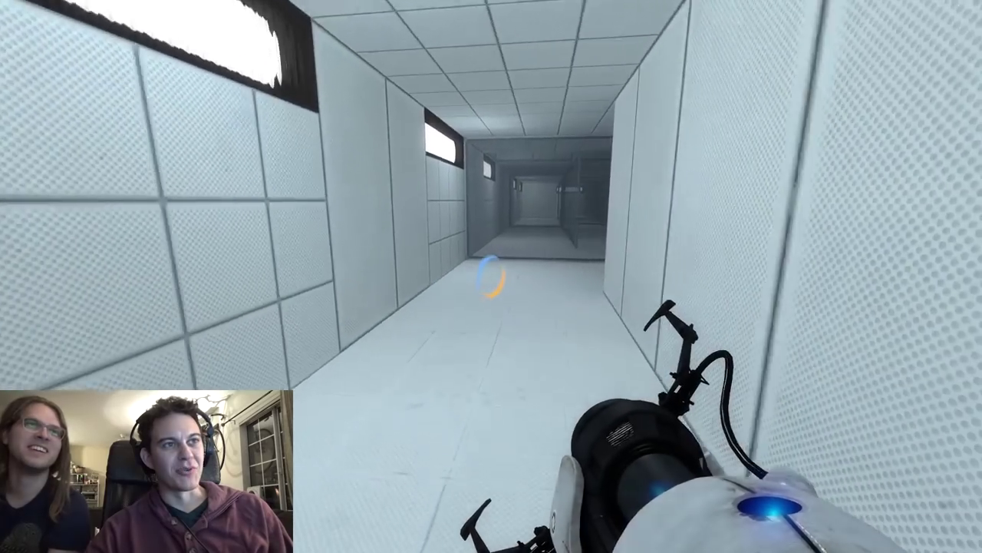
pyautogui.press('w')
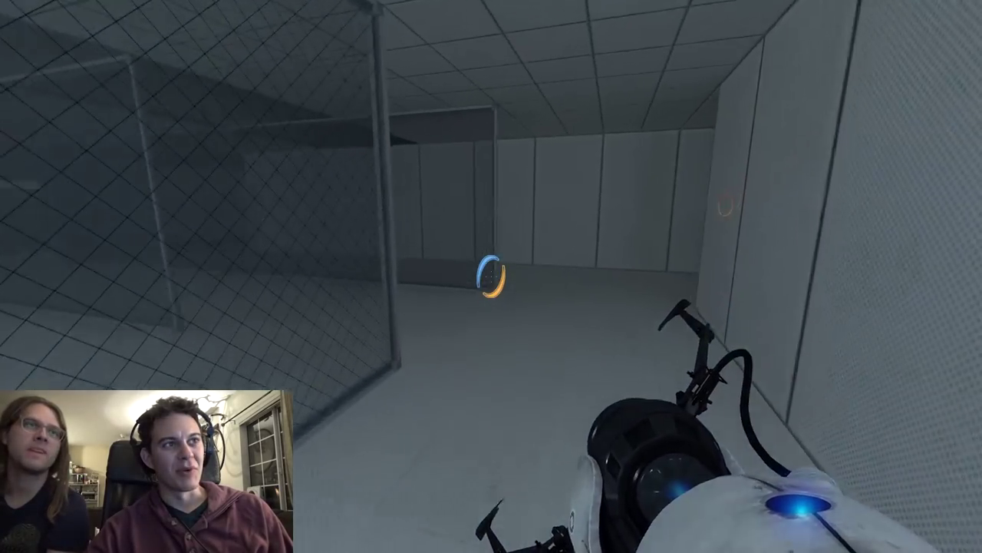
pyautogui.press('w')
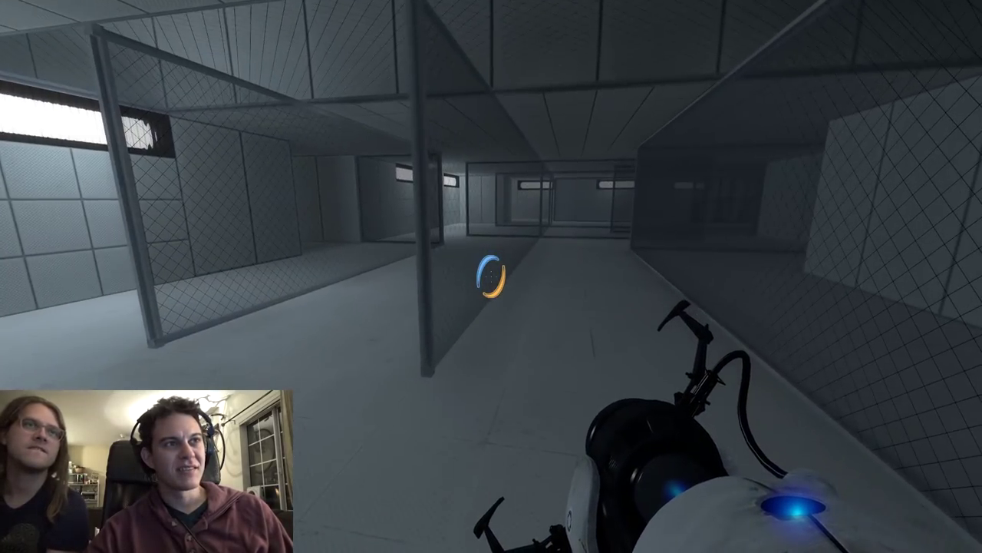
pyautogui.press('w')
pyautogui.press('w')
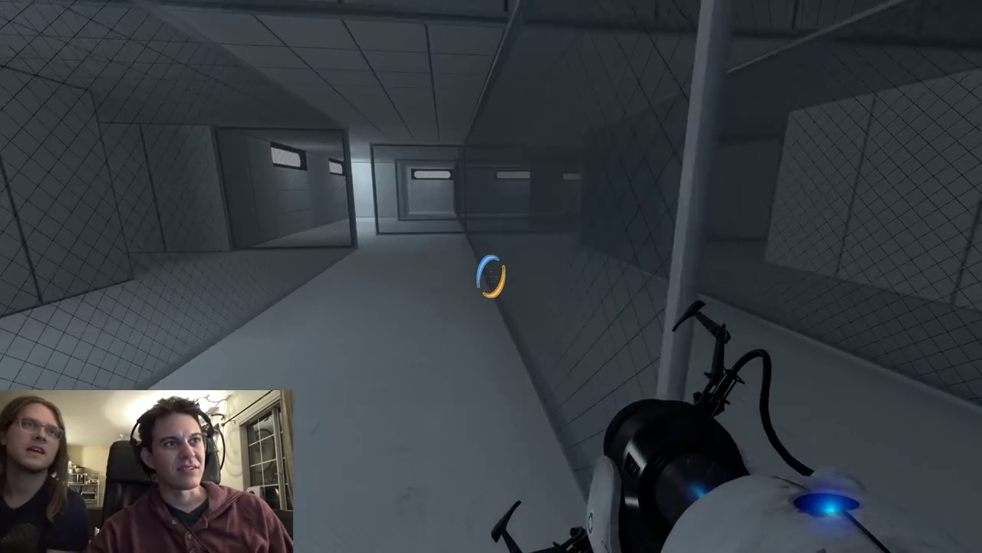
pyautogui.press('w')
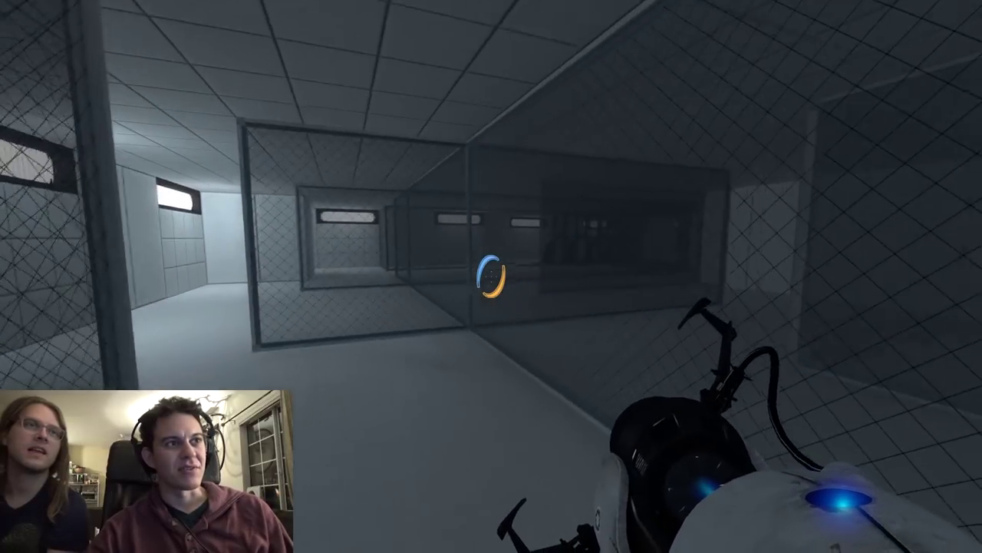
pyautogui.press('s')
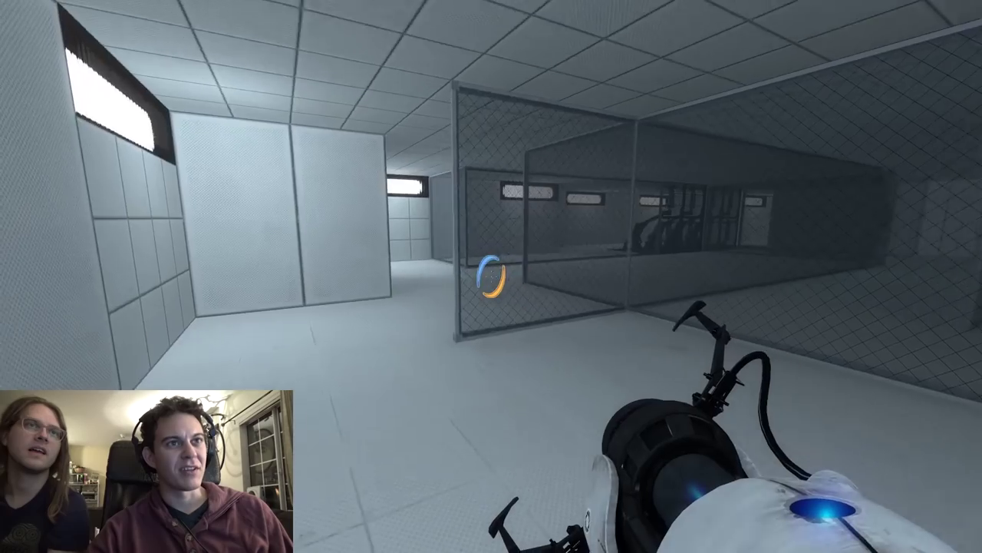
pyautogui.press('w')
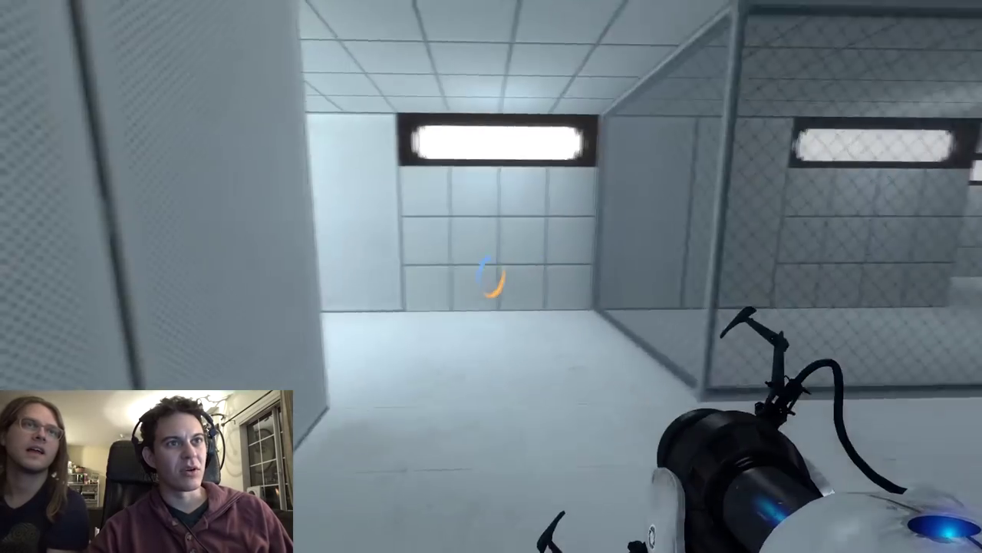
pyautogui.press('w')
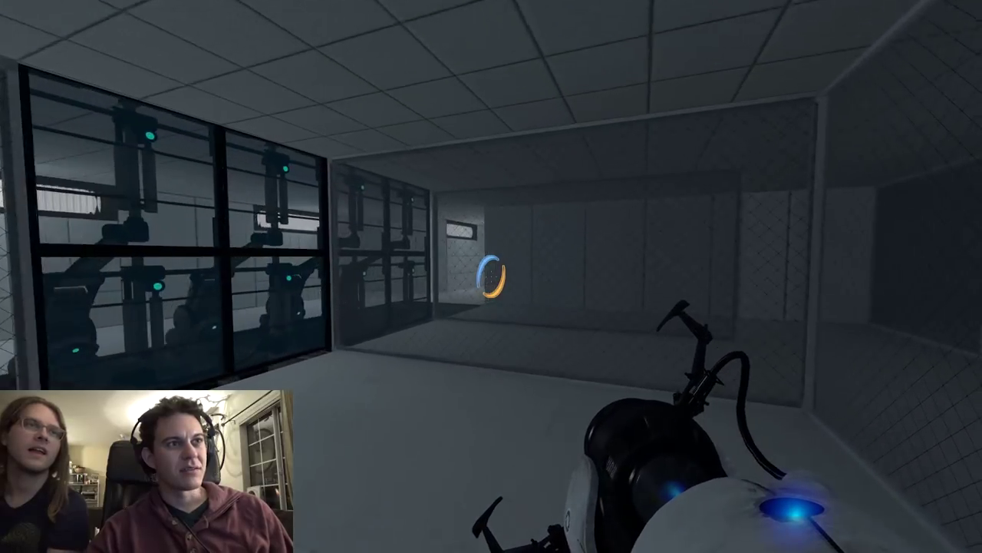
pyautogui.press('w')
pyautogui.press('w')
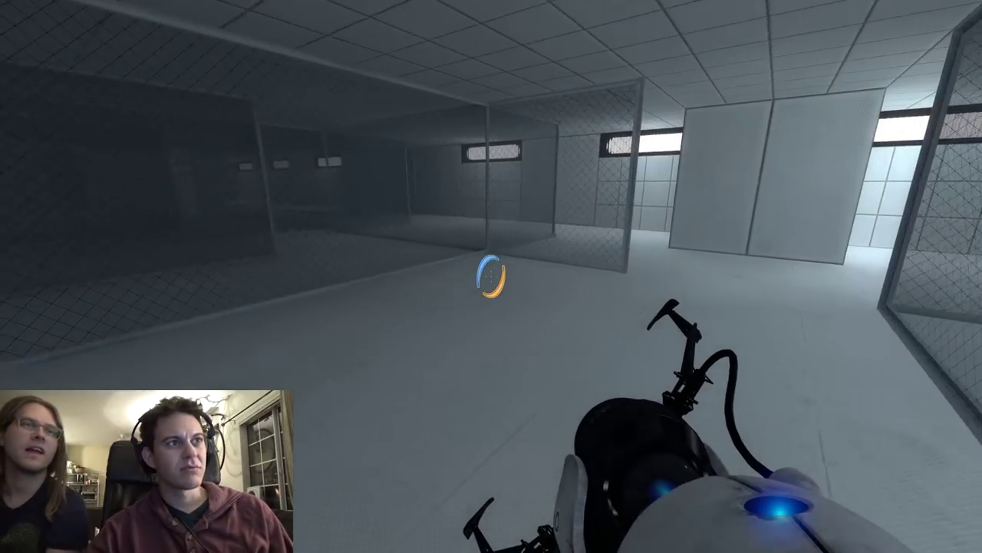
pyautogui.press('w')
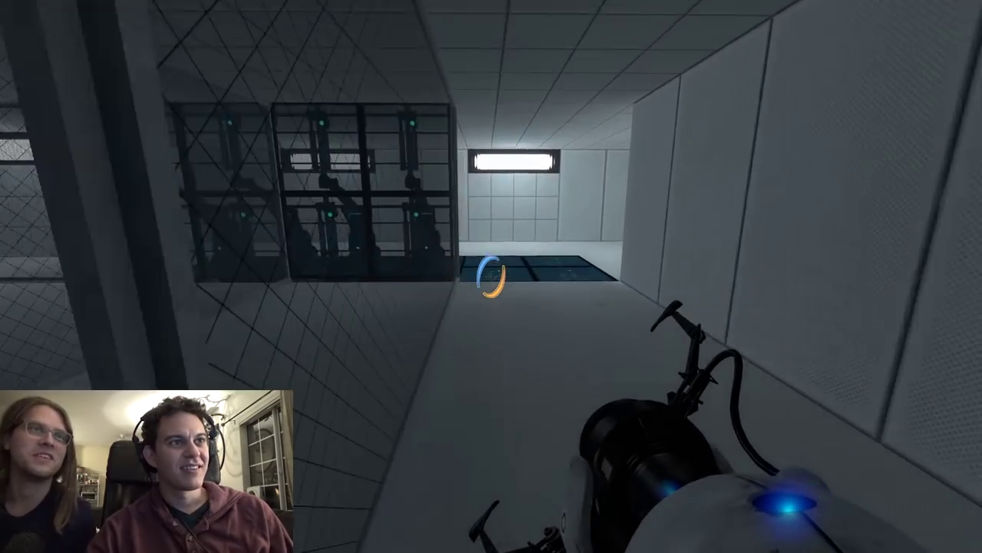
pyautogui.press('w')
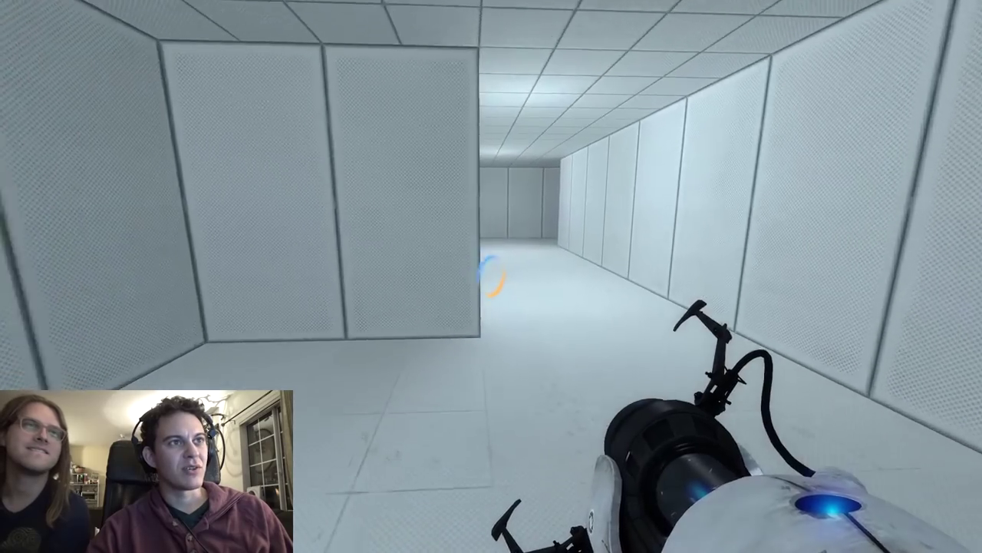
pyautogui.press('w')
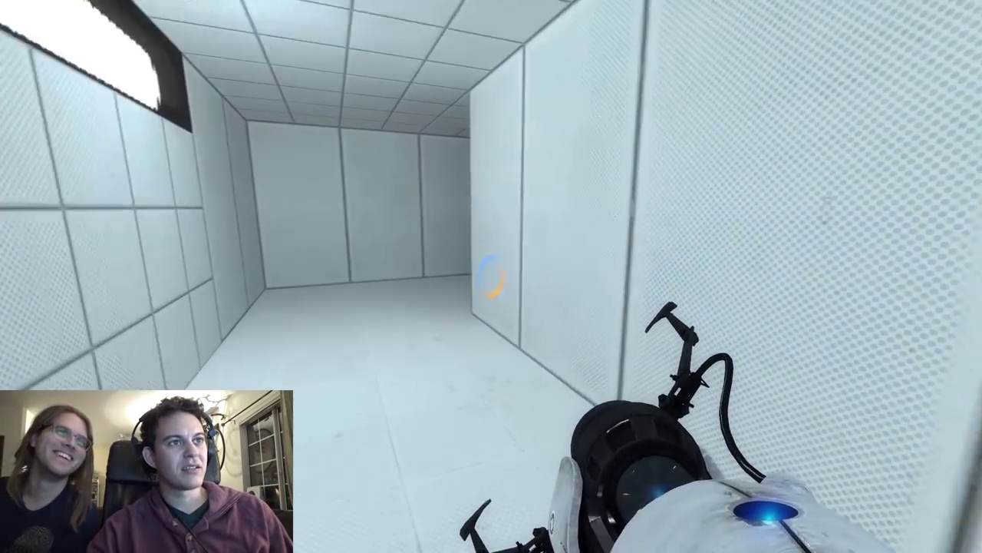
pyautogui.press('w')
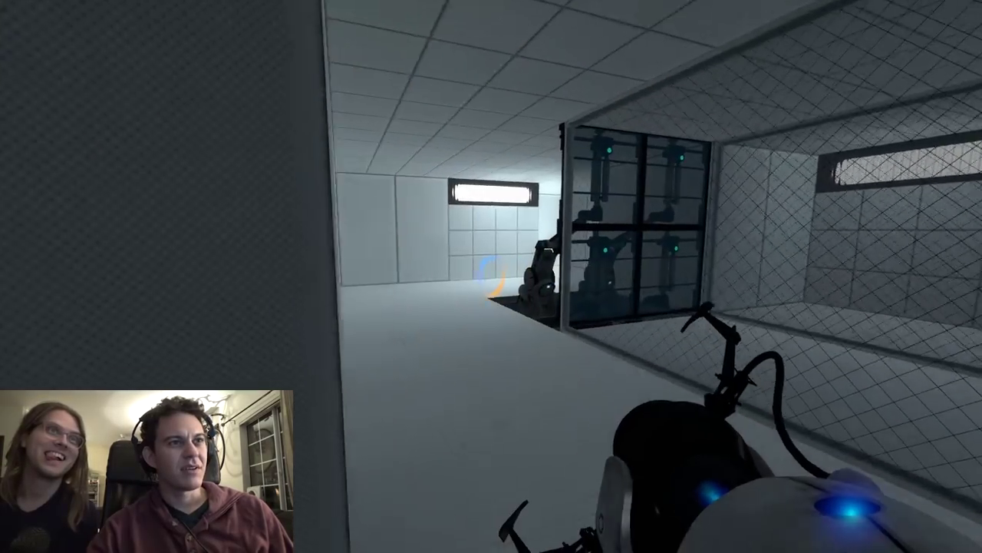
pyautogui.press('w')
pyautogui.press('w')
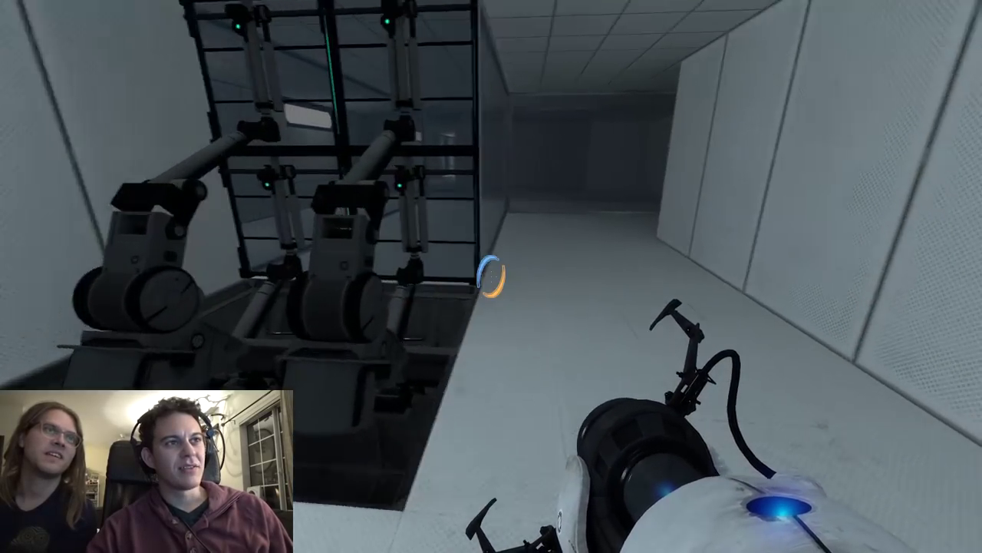
pyautogui.press('w')
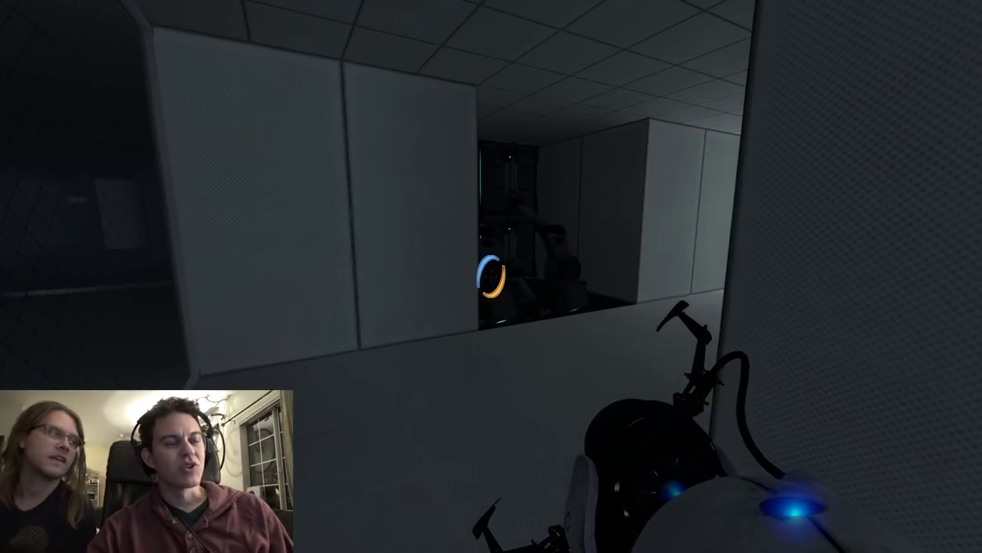
pyautogui.press('w')
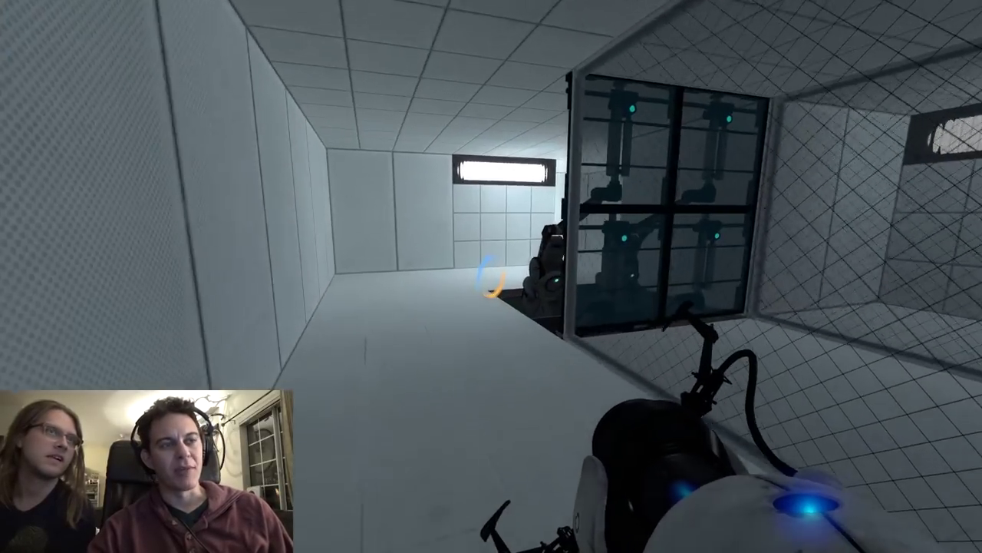
pyautogui.press('w')
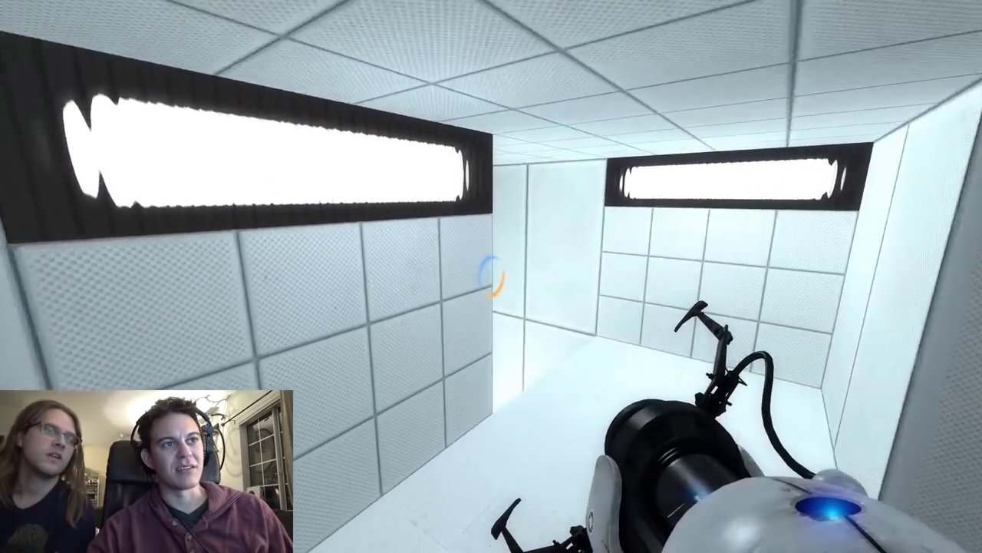
pyautogui.press('w')
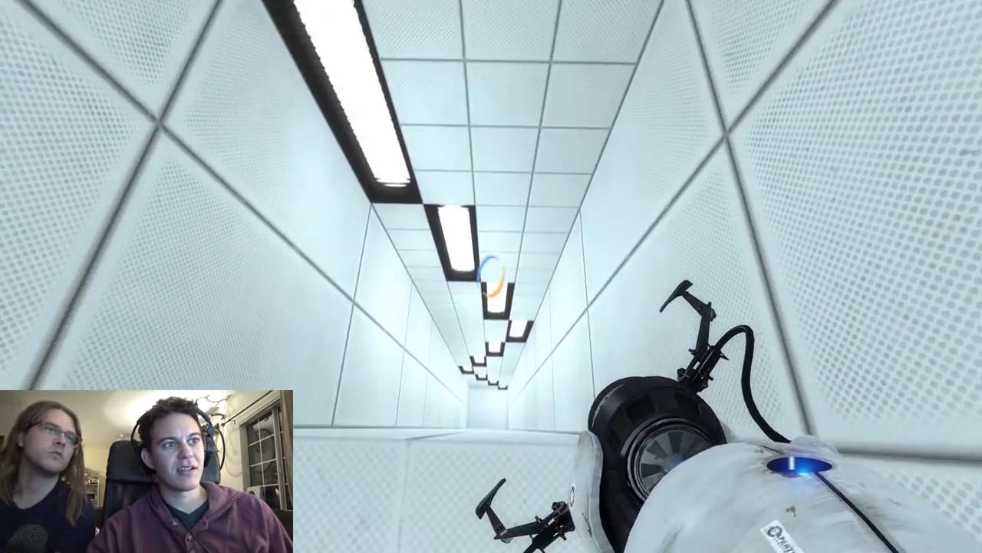
pyautogui.press('w')
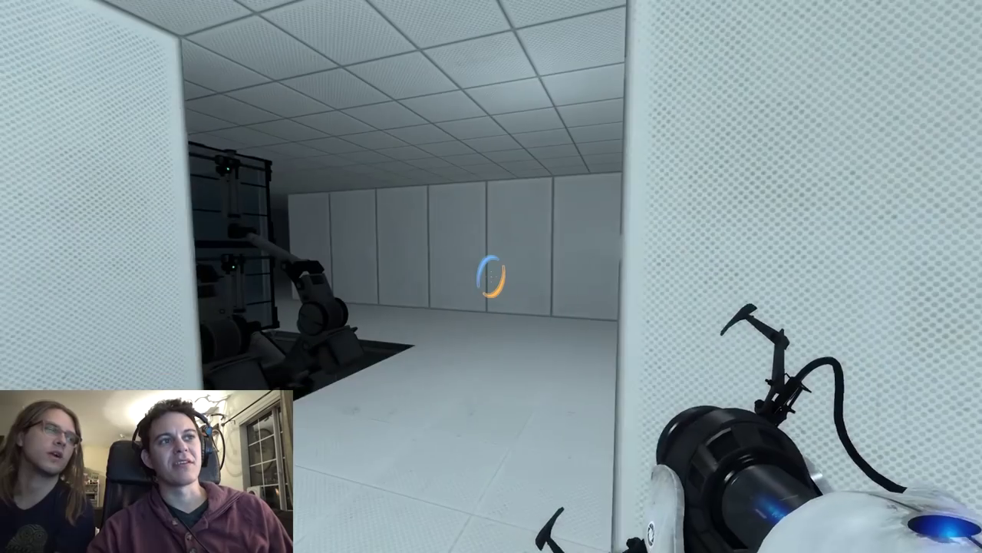
pyautogui.click(491, 276)
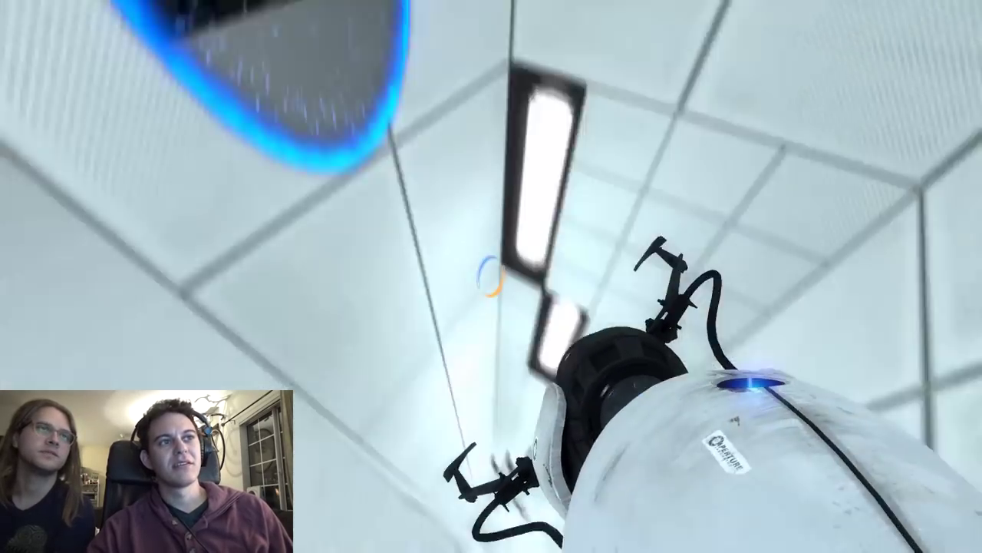
pyautogui.press('w')
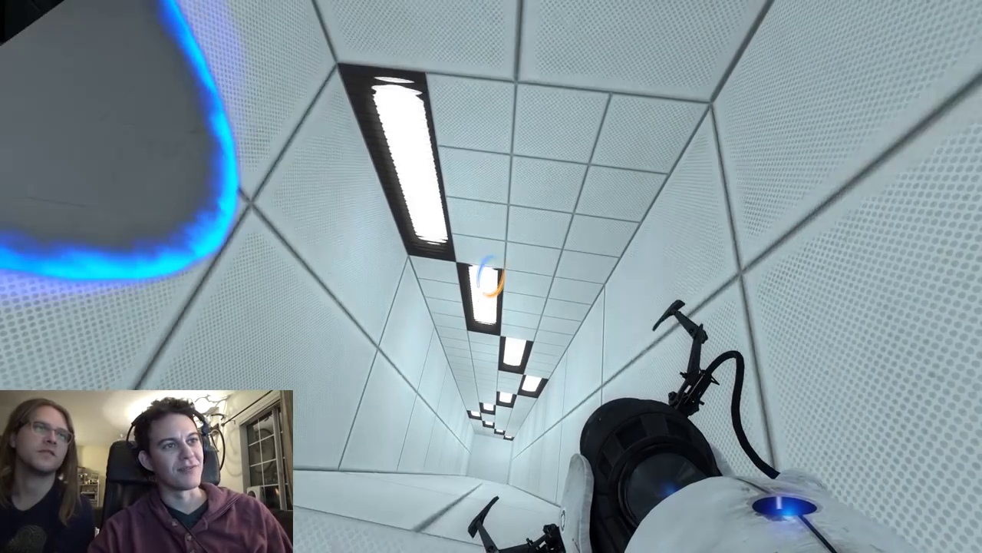
pyautogui.press('w')
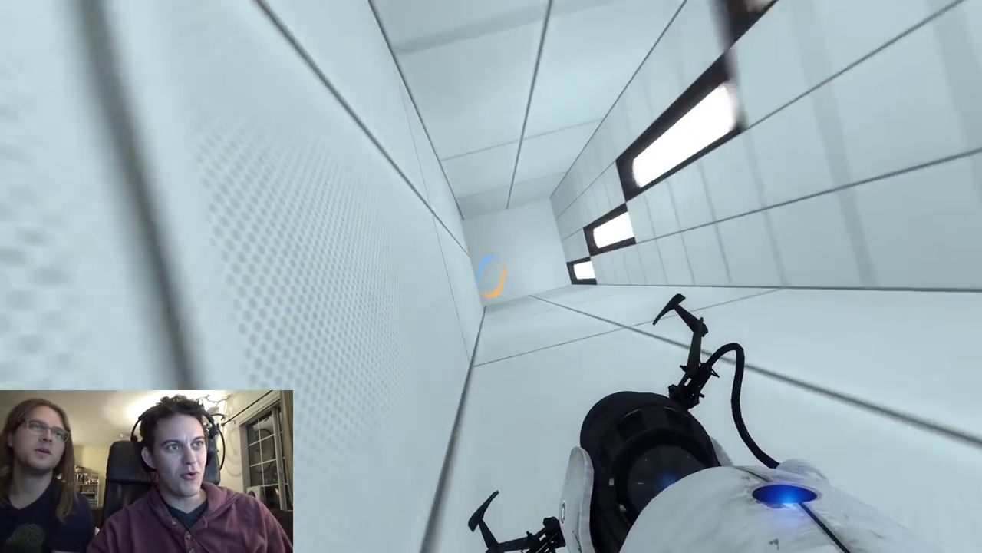
pyautogui.press('w')
pyautogui.press('w')
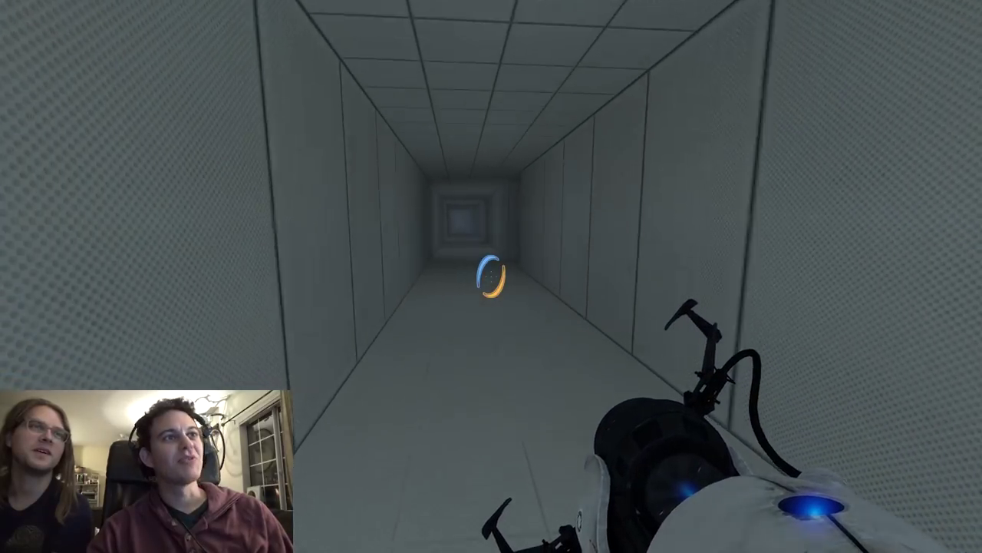
pyautogui.press('w')
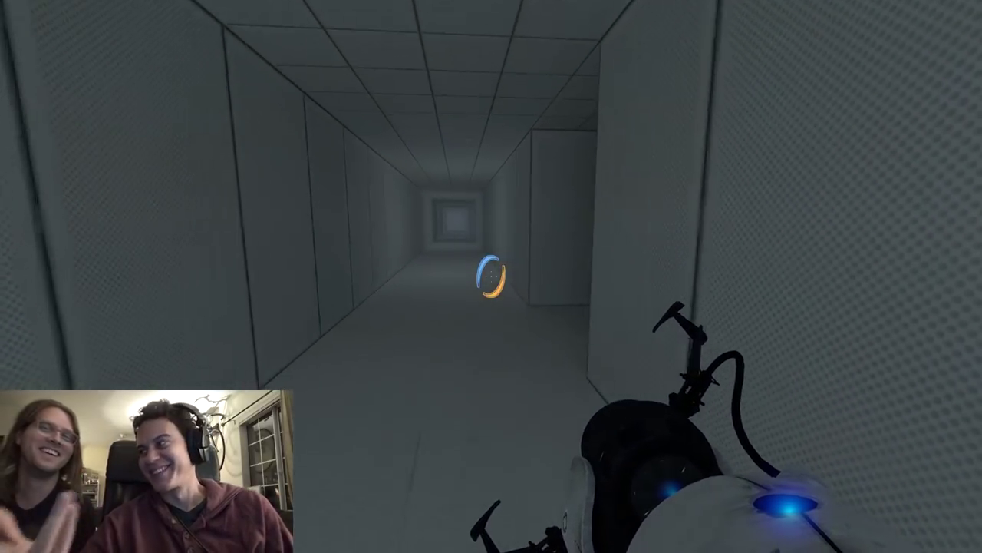
pyautogui.press('w')
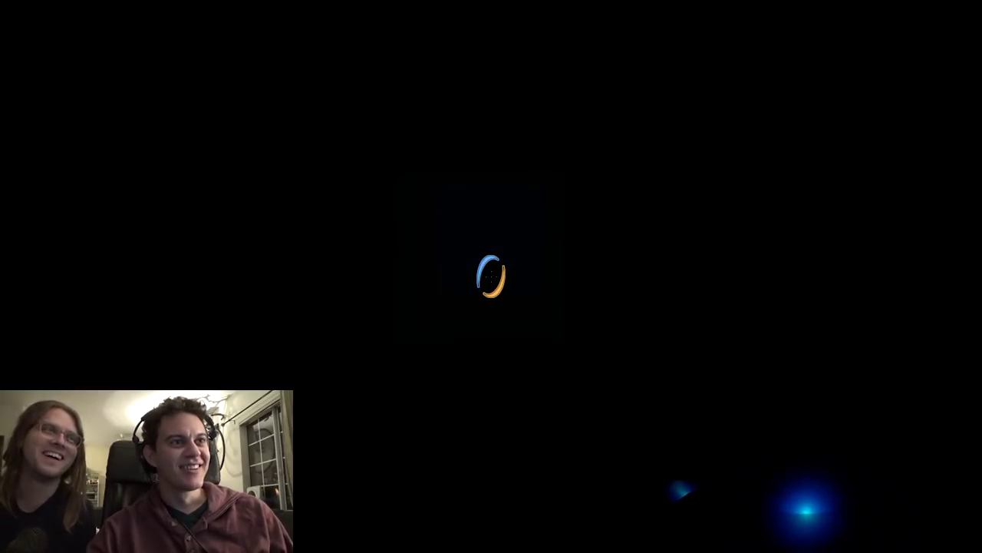
pyautogui.click(491, 277)
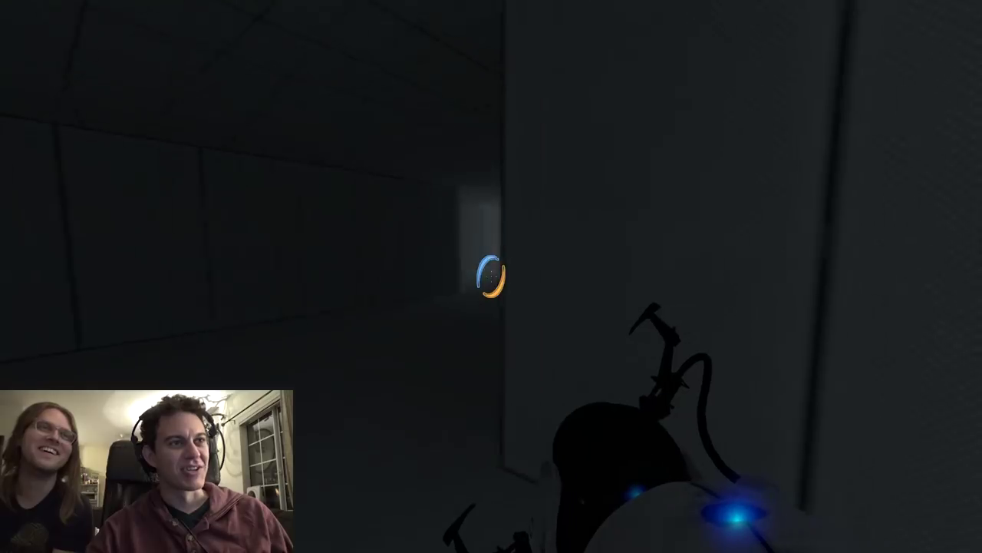
pyautogui.press('w')
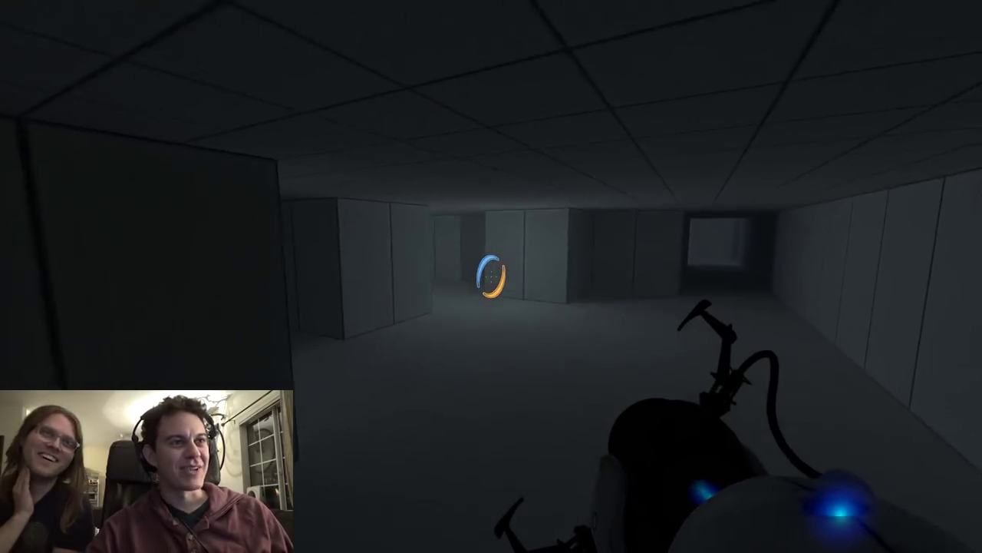
pyautogui.press('w')
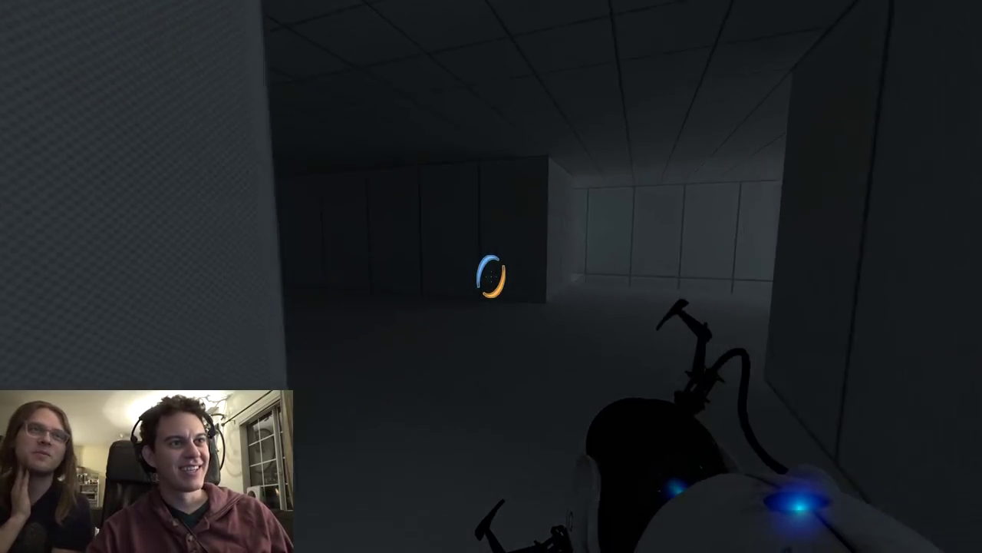
pyautogui.press('w')
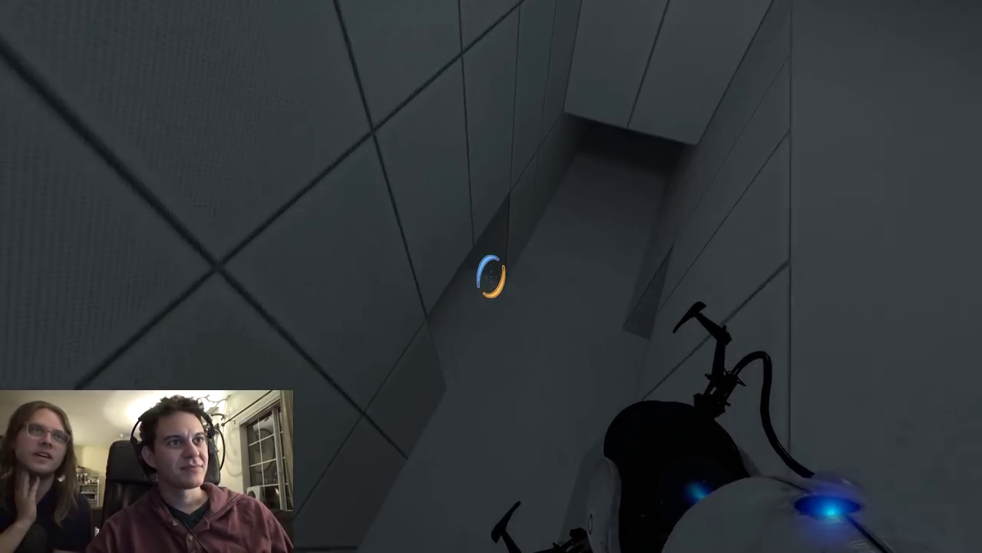
pyautogui.press('w')
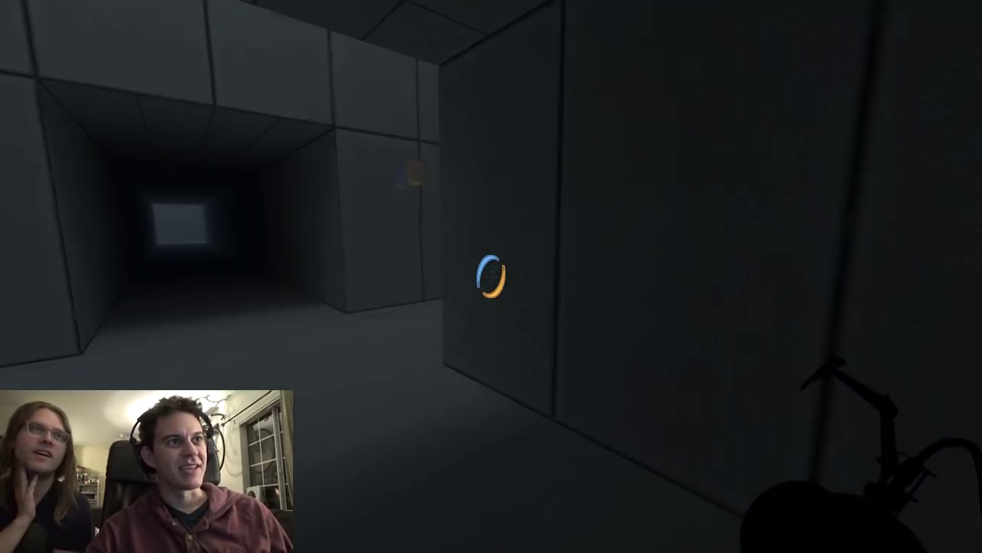
pyautogui.press('w')
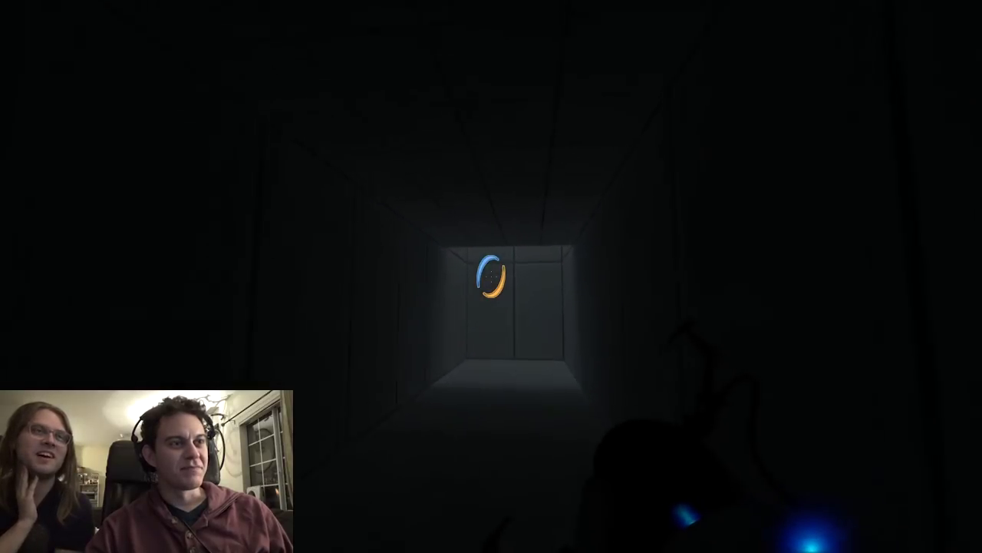
pyautogui.press('w')
pyautogui.press('w')
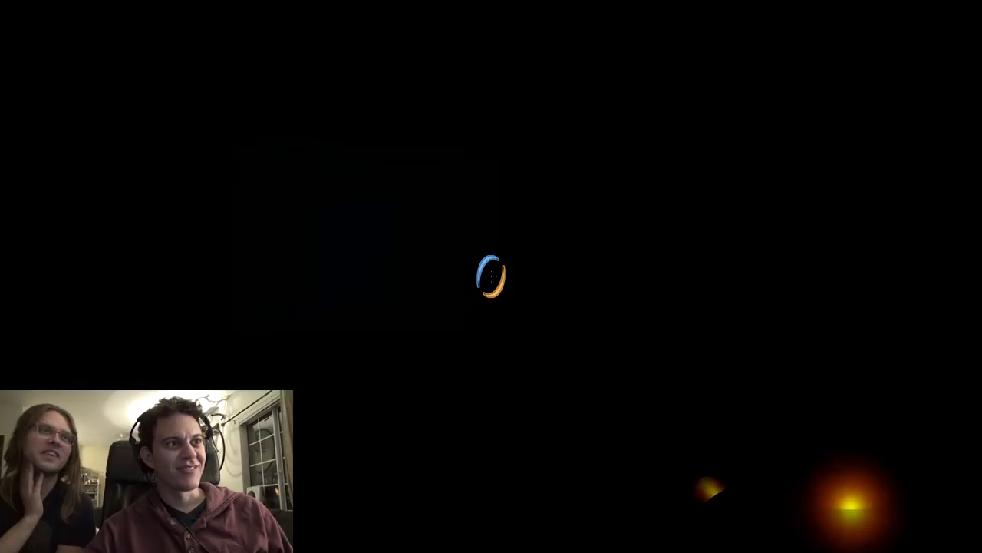
pyautogui.press('w')
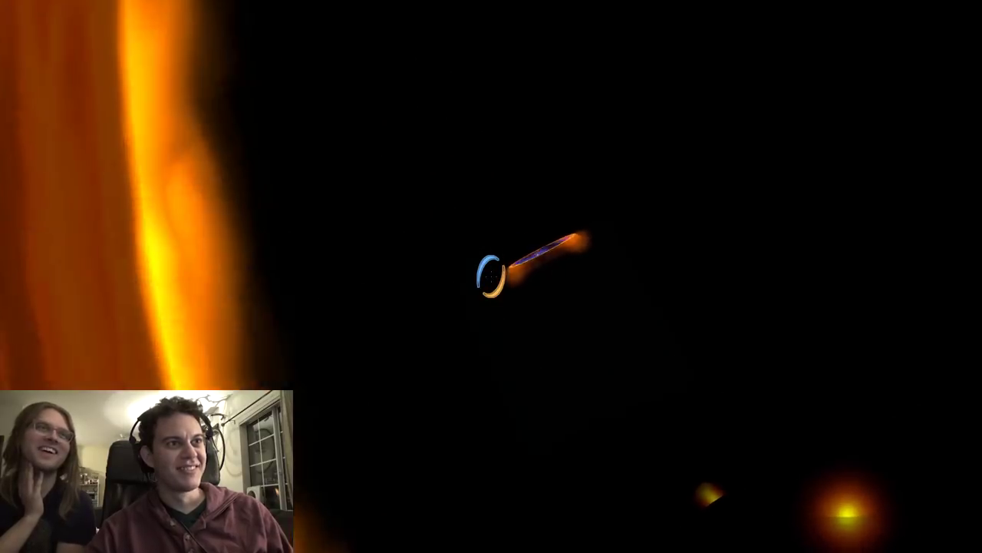
pyautogui.press('w')
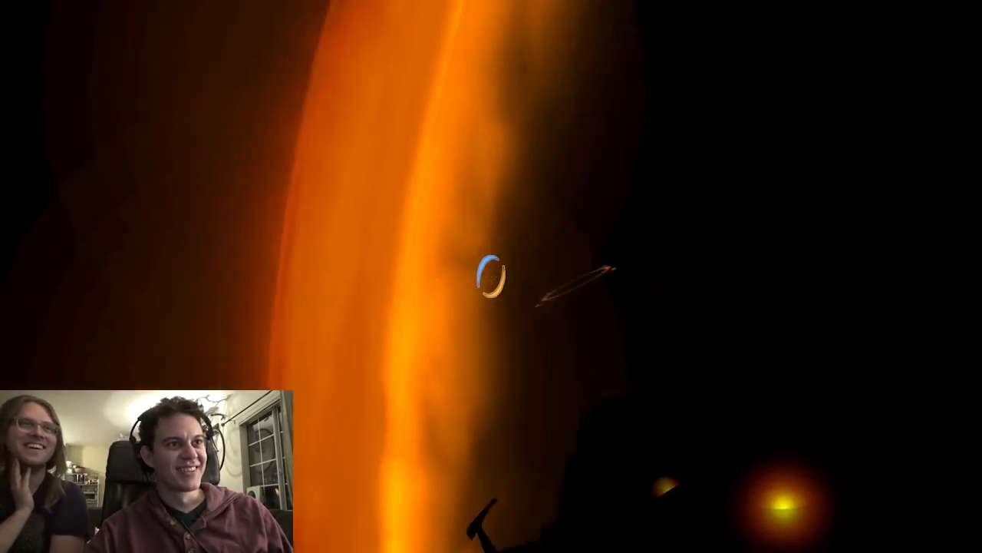
pyautogui.press('w')
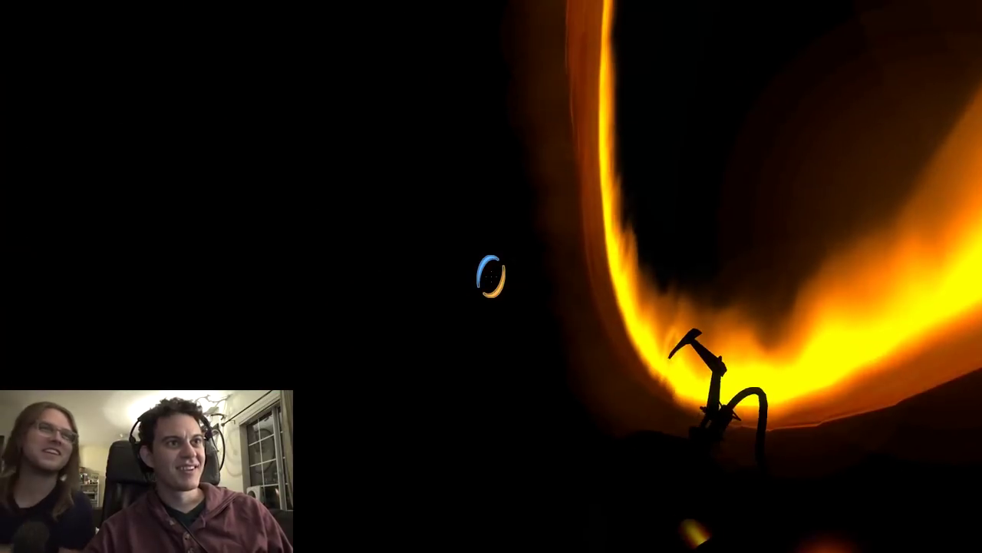
pyautogui.click(492, 277)
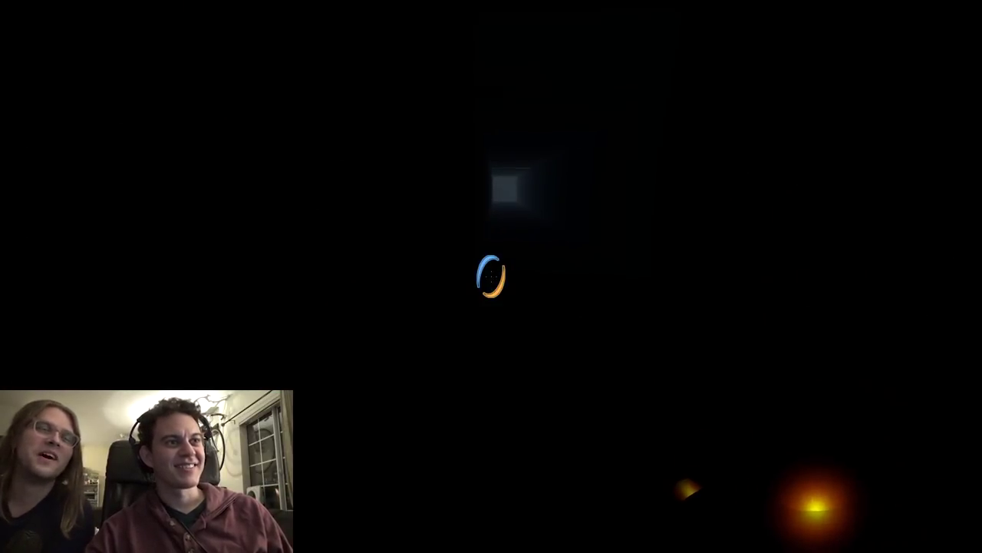